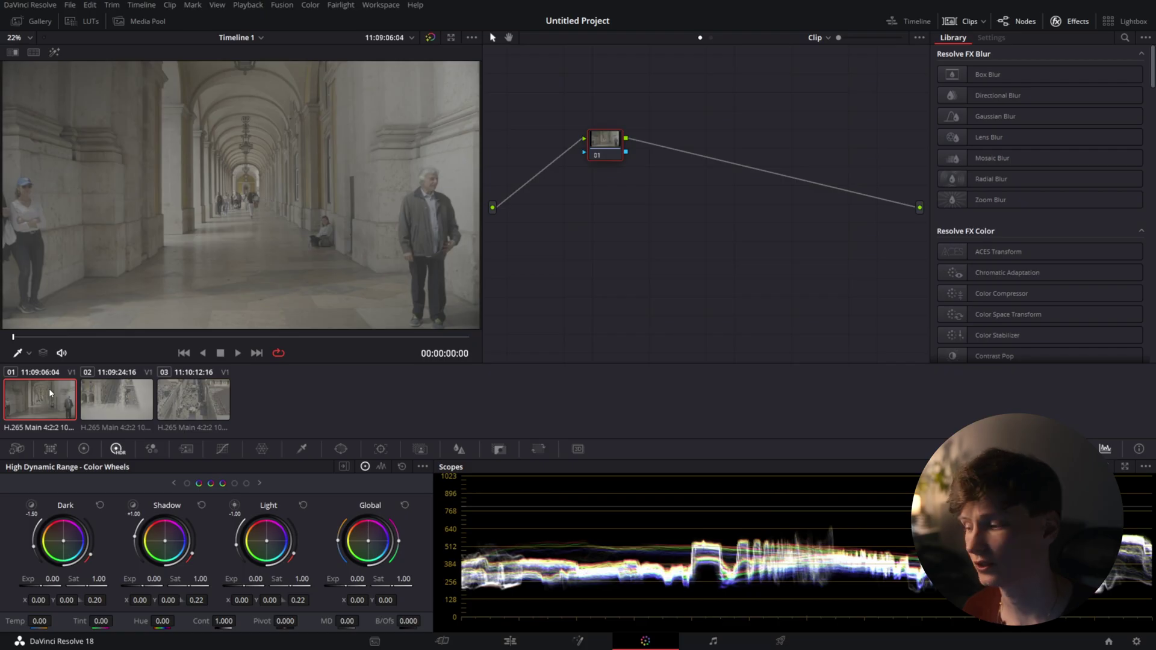
Step: Preview the second and third timeline clips, then return to arcade clip 01
{"action": "left_click", "coordinate": [118, 394]}
{"action": "left_click", "coordinate": [168, 392]}
{"action": "left_click", "coordinate": [136, 400]}
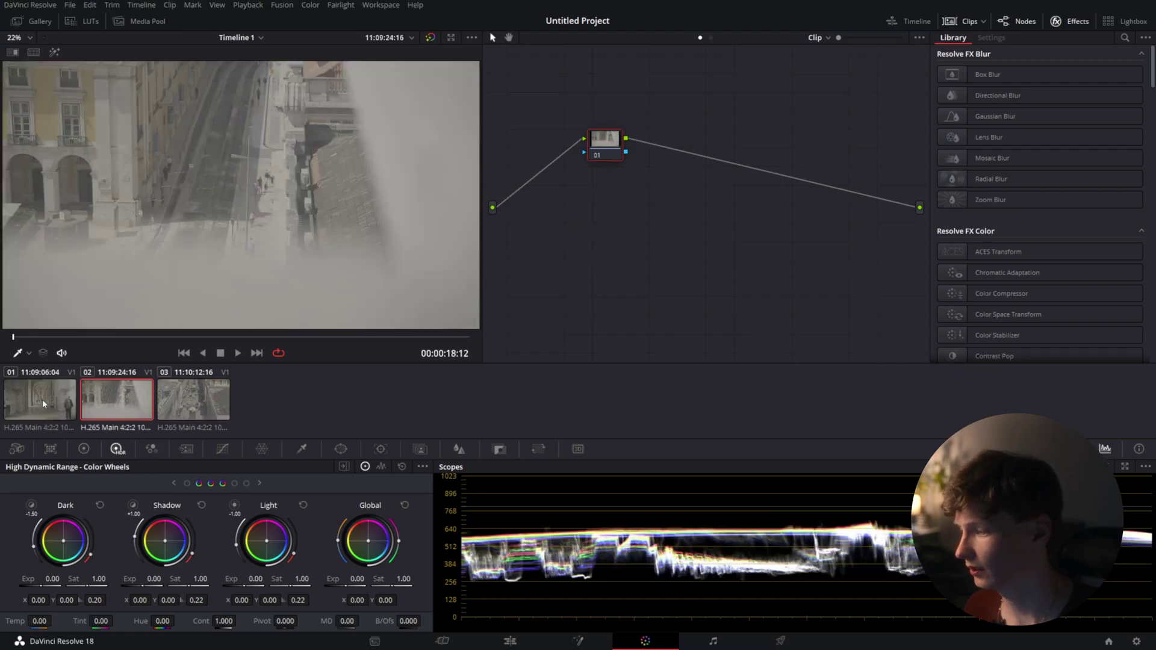
{"action": "left_click", "coordinate": [42, 400]}
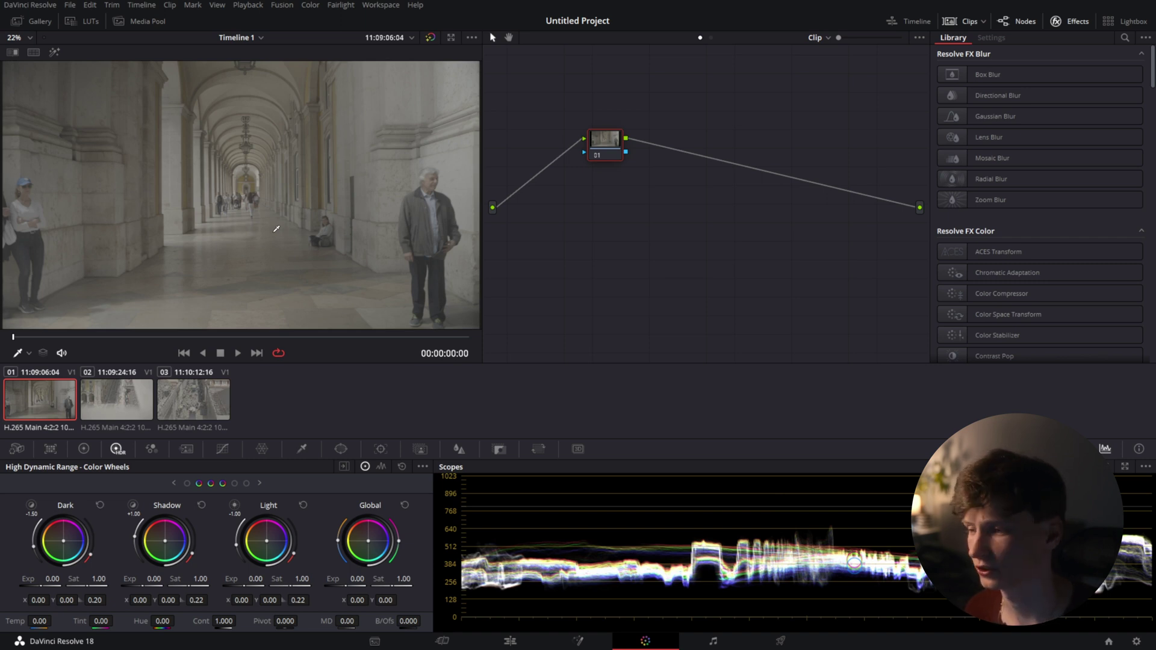
Step: Search 'deh' in the Effects Library and apply Dehancer Pro to node 01
{"action": "left_click", "coordinate": [1125, 37]}
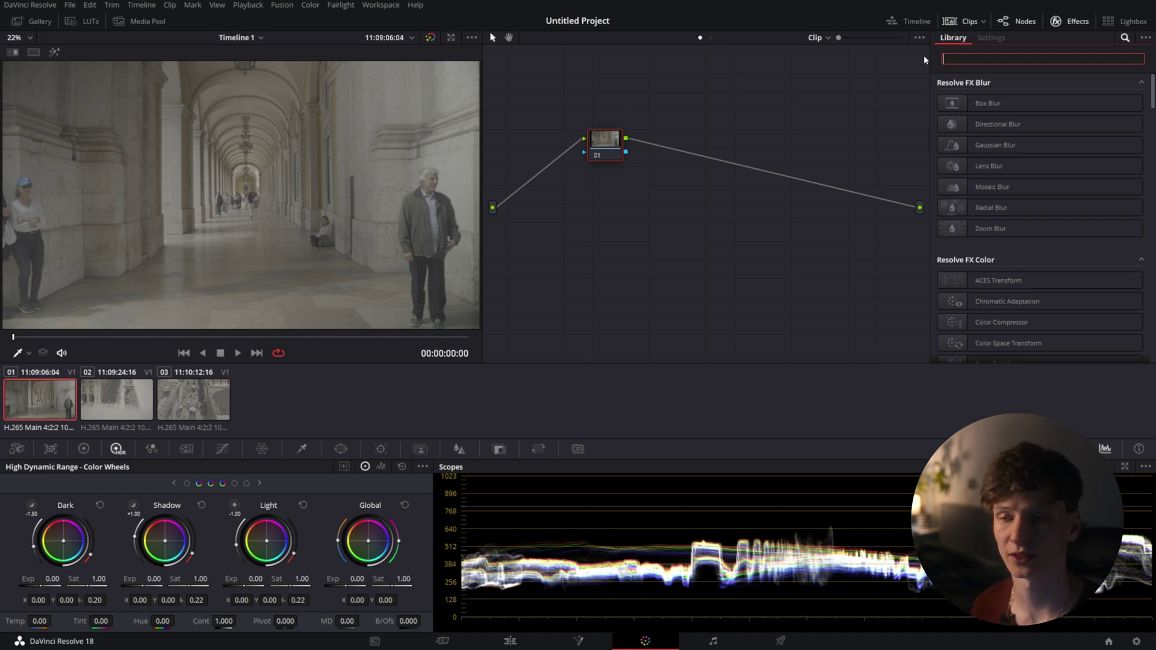
{"action": "type", "text": "deh"}
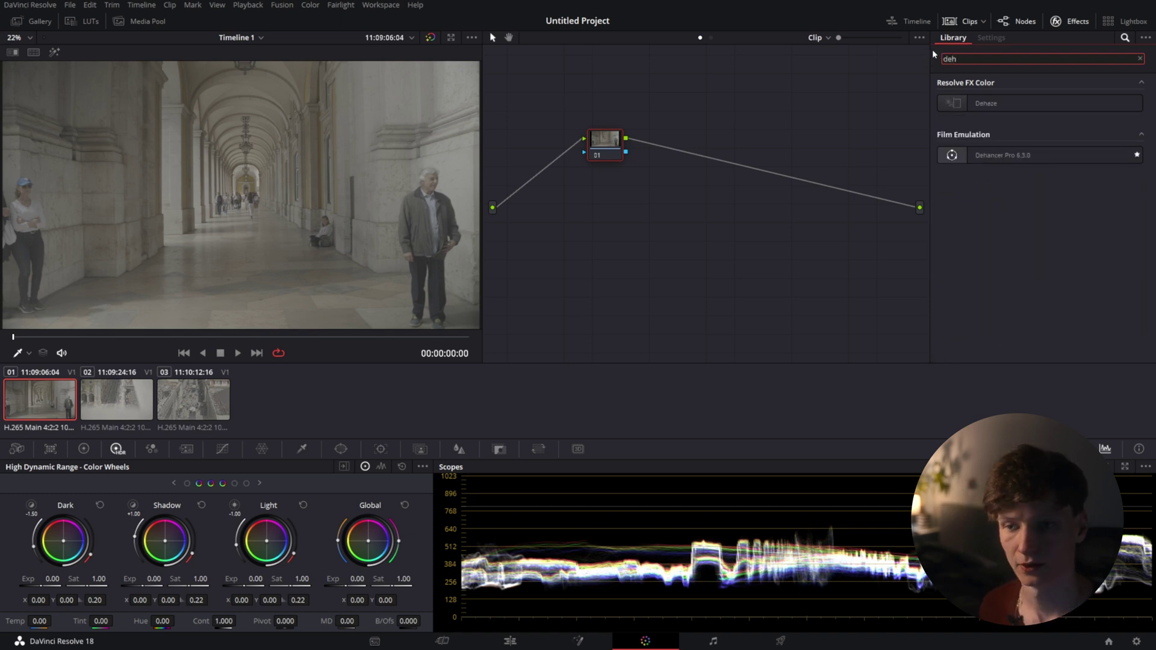
{"action": "left_click_drag", "start_coordinate": [970, 154], "coordinate": [606, 146]}
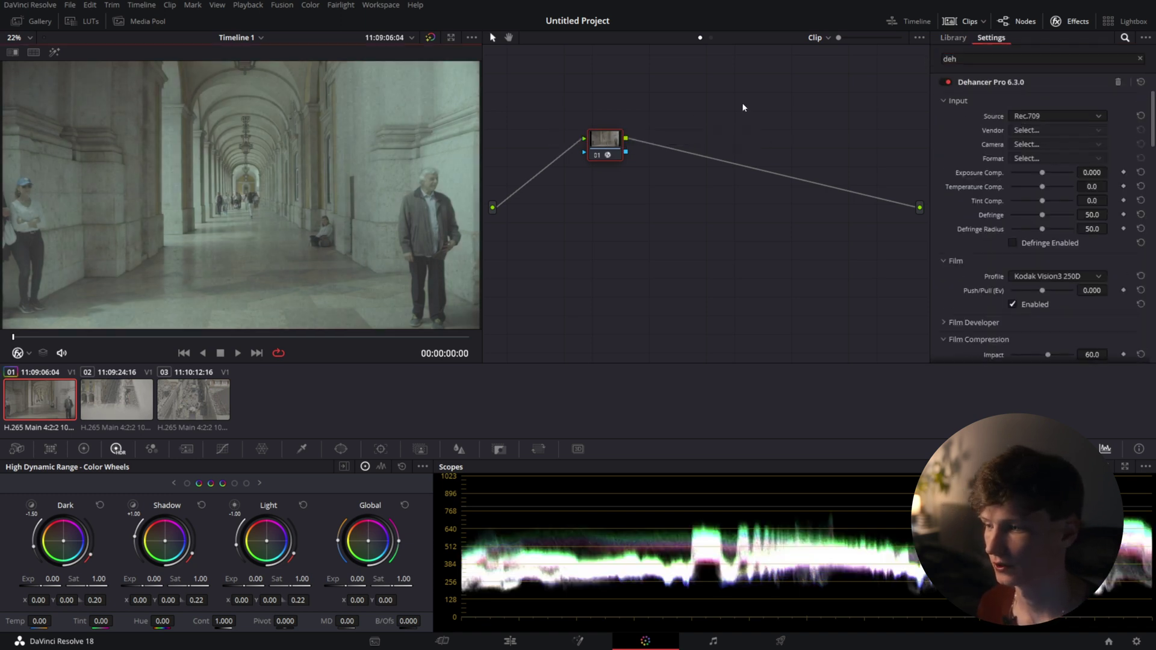
Step: Set Dehancer's input source to camera Sony Cinema Line FX3, format S-Log3
{"action": "left_click", "coordinate": [1050, 118]}
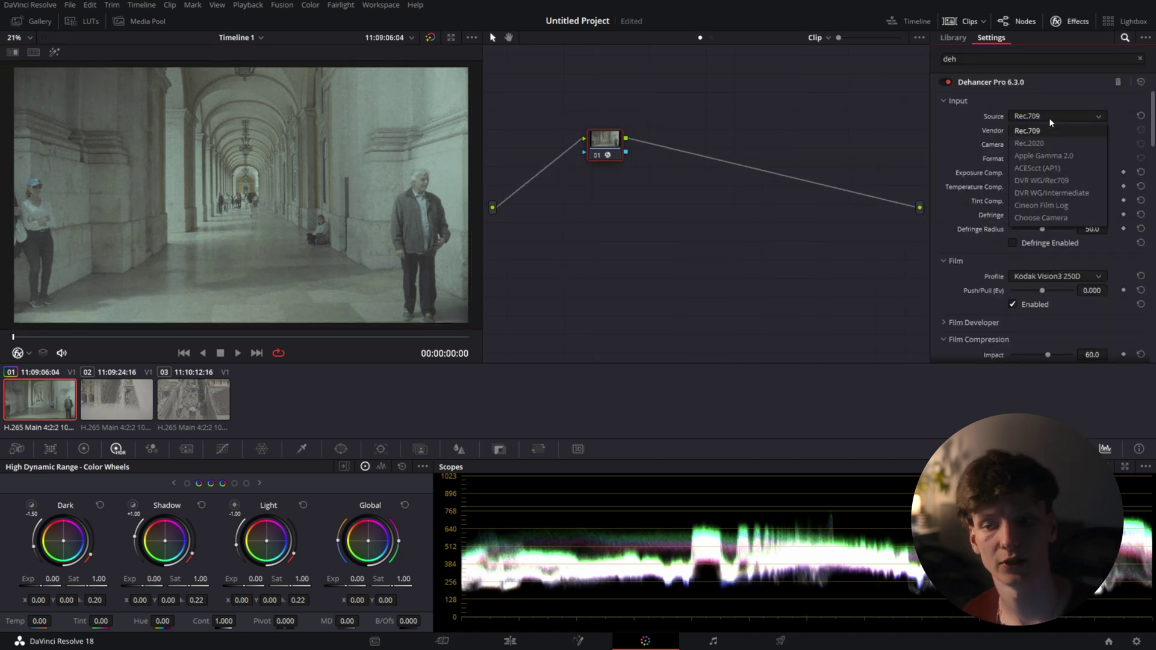
{"action": "left_click", "coordinate": [1043, 218]}
{"action": "left_click", "coordinate": [1047, 129]}
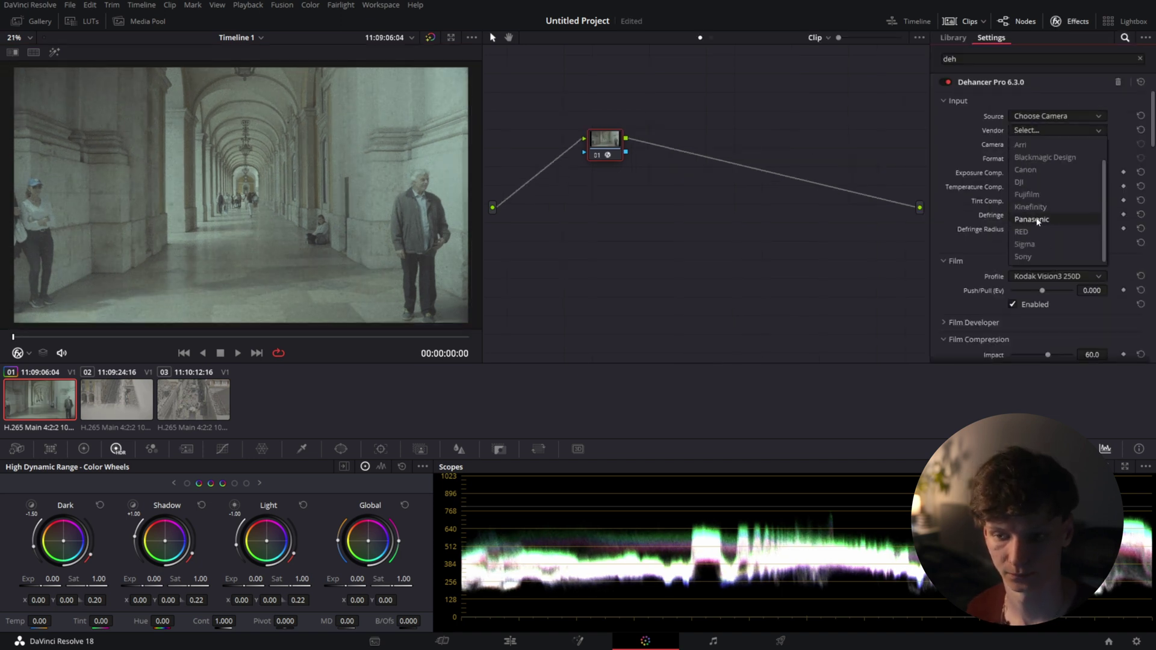
{"action": "left_click", "coordinate": [1035, 256]}
{"action": "left_click", "coordinate": [1040, 143]}
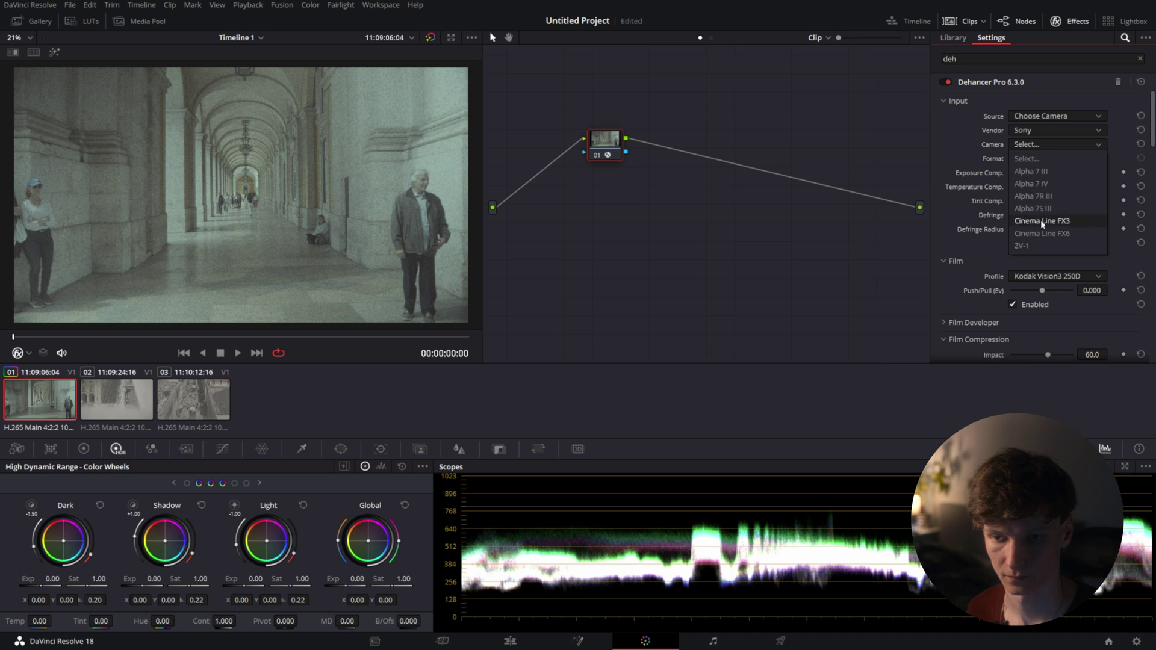
{"action": "left_click", "coordinate": [1040, 219]}
{"action": "left_click", "coordinate": [1048, 159]}
{"action": "left_click", "coordinate": [1041, 222]}
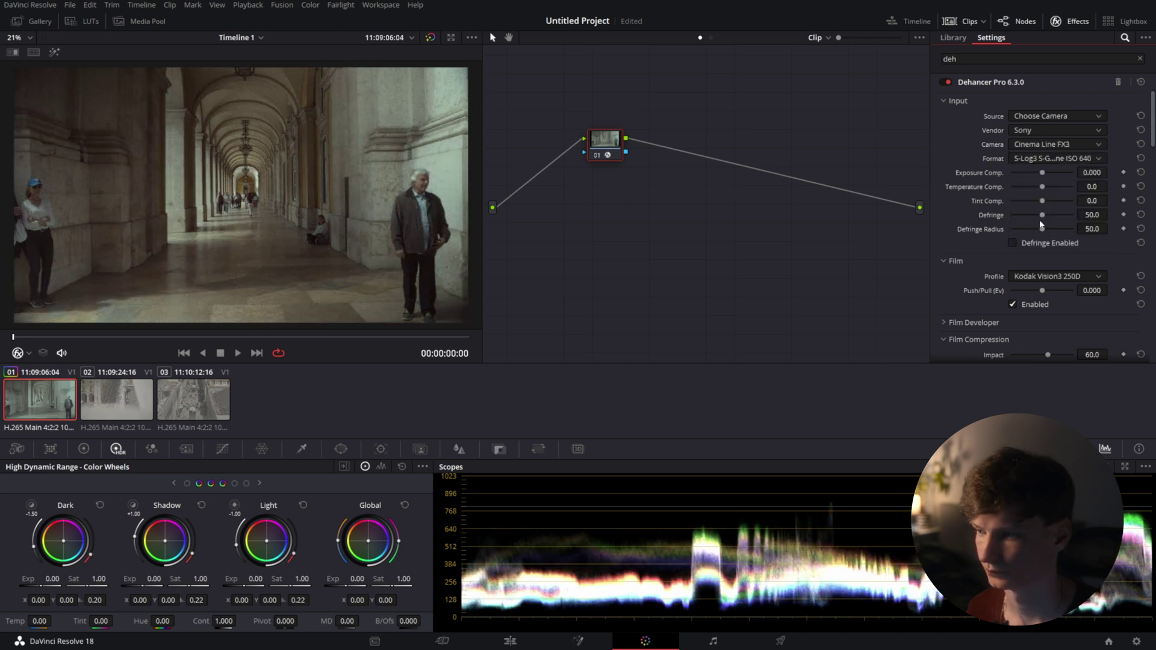
{"action": "scroll", "coordinate": [312, 202], "scroll_direction": "down", "scroll_amount": 1}
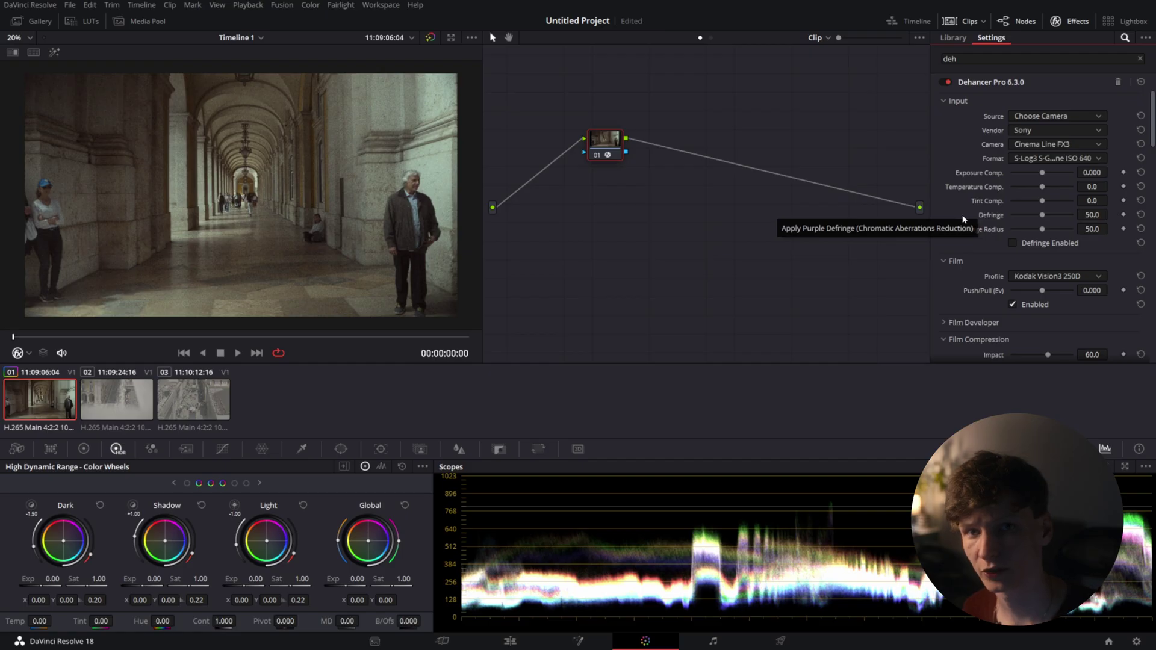
{"action": "scroll", "coordinate": [964, 219], "scroll_direction": "down", "scroll_amount": 10}
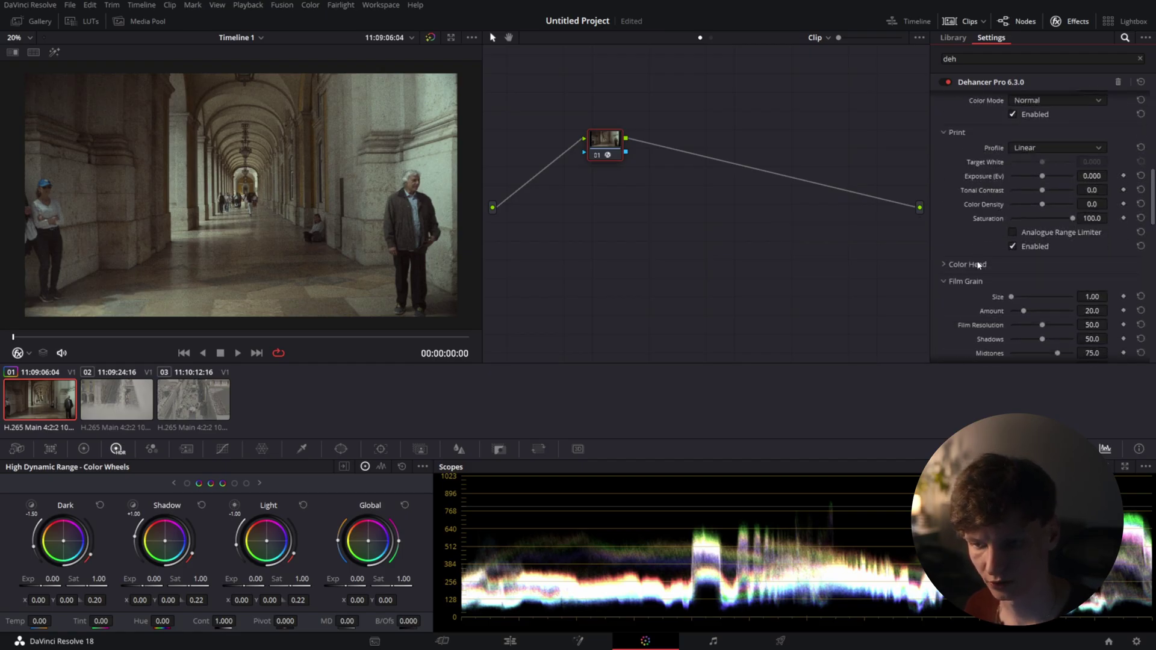
Step: Use Kodak 2383 Print Film with raised colour density, and Kodak Aerocolor IV 125 film stock
{"action": "scroll", "coordinate": [979, 265], "scroll_direction": "down", "scroll_amount": 3}
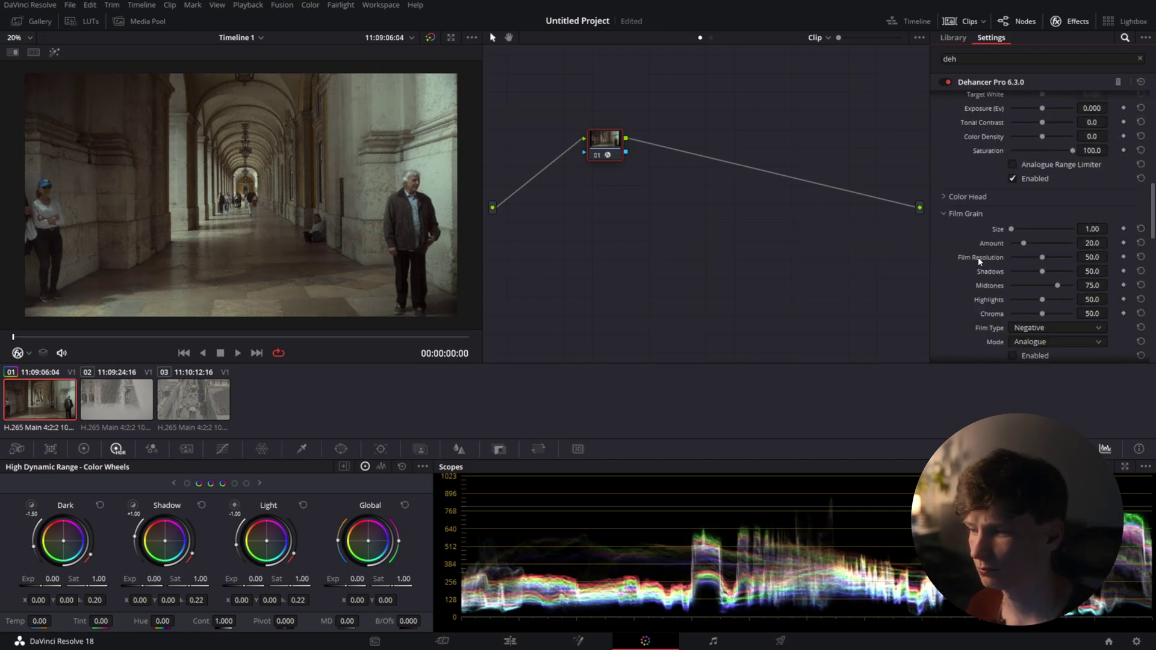
{"action": "scroll", "coordinate": [970, 222], "scroll_direction": "up", "scroll_amount": 6}
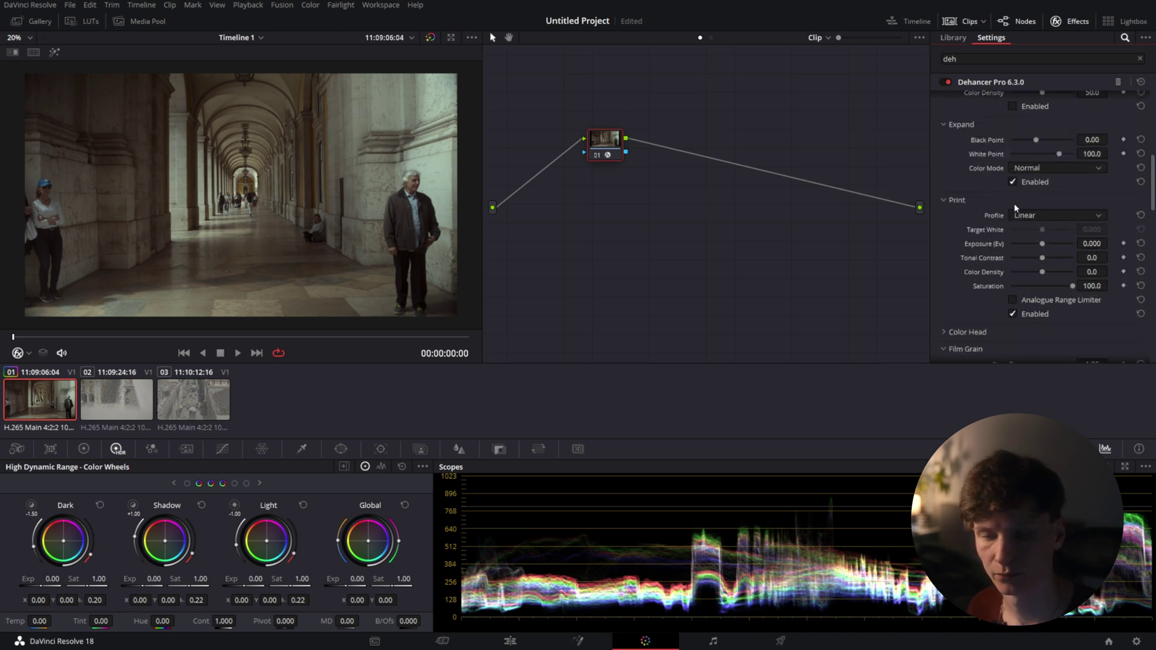
{"action": "scroll", "coordinate": [1003, 204], "scroll_direction": "down", "scroll_amount": 2}
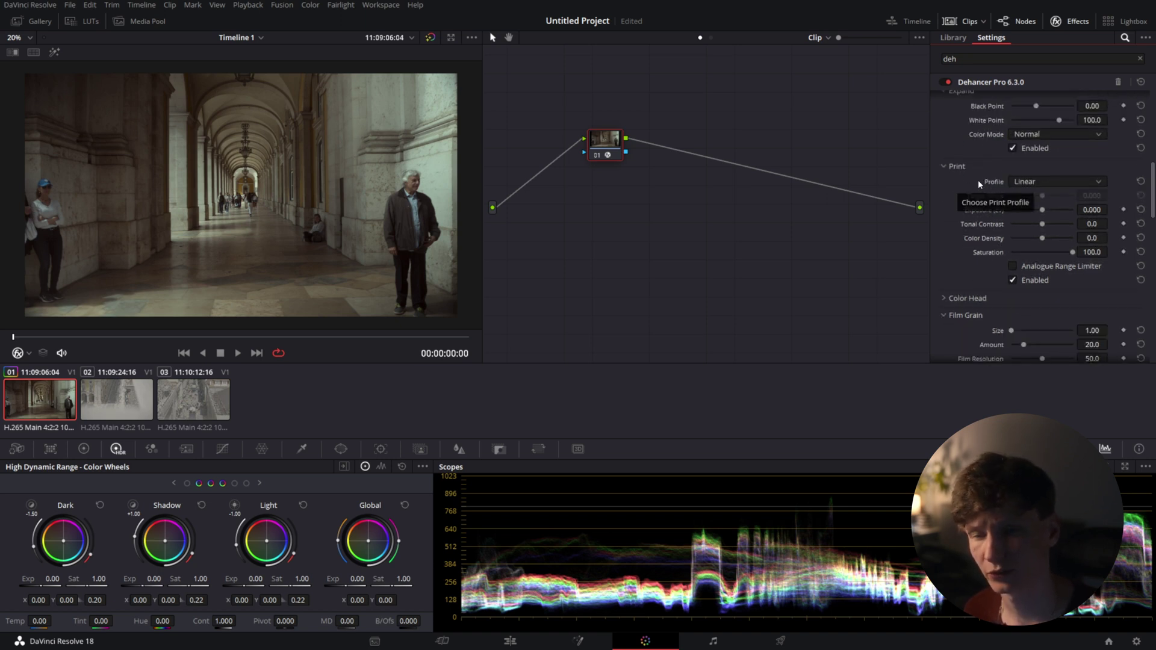
{"action": "left_click", "coordinate": [1031, 181]}
{"action": "left_click", "coordinate": [1039, 233]}
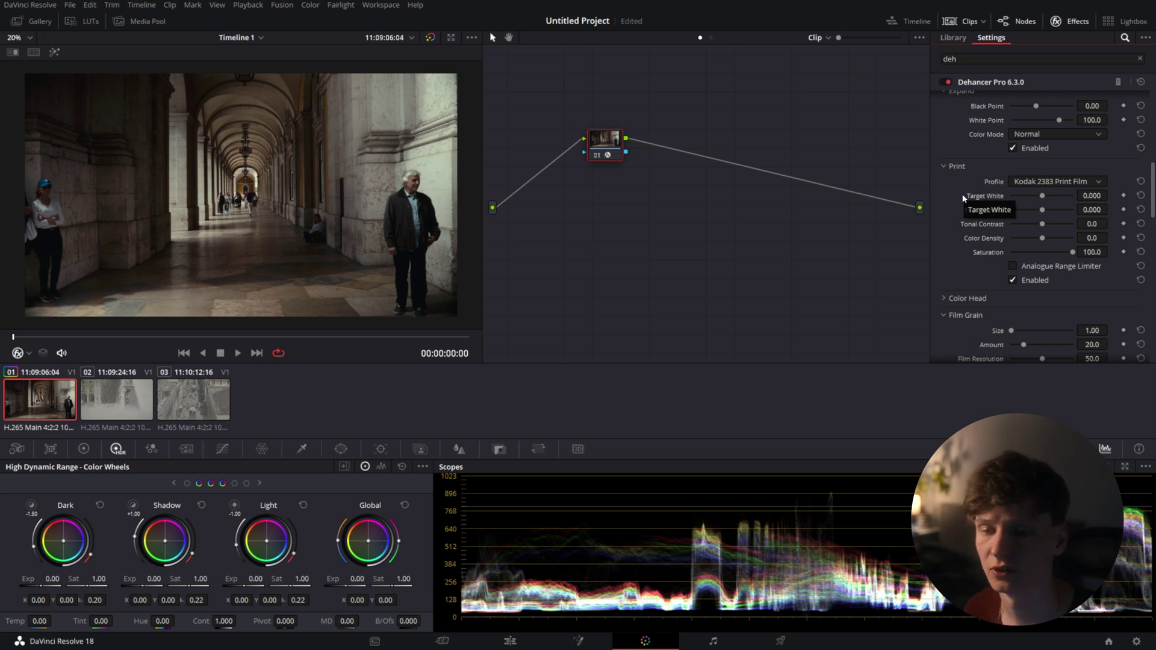
{"action": "left_click_drag", "start_coordinate": [1043, 238], "coordinate": [1050, 239]}
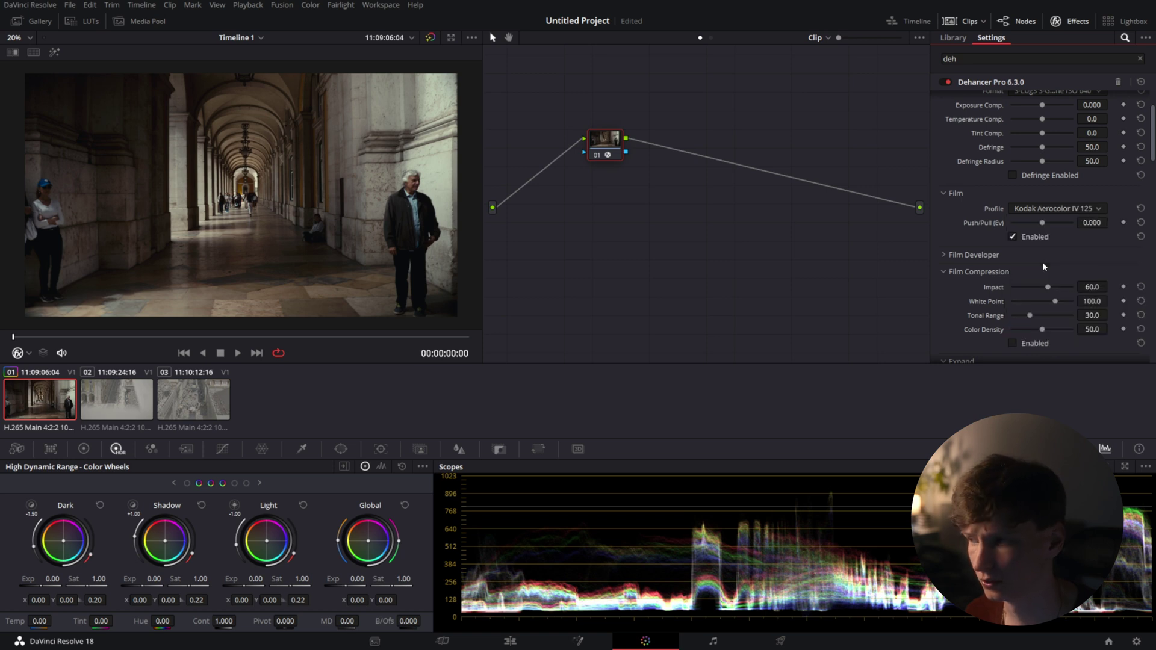
{"action": "left_click", "coordinate": [1043, 262]}
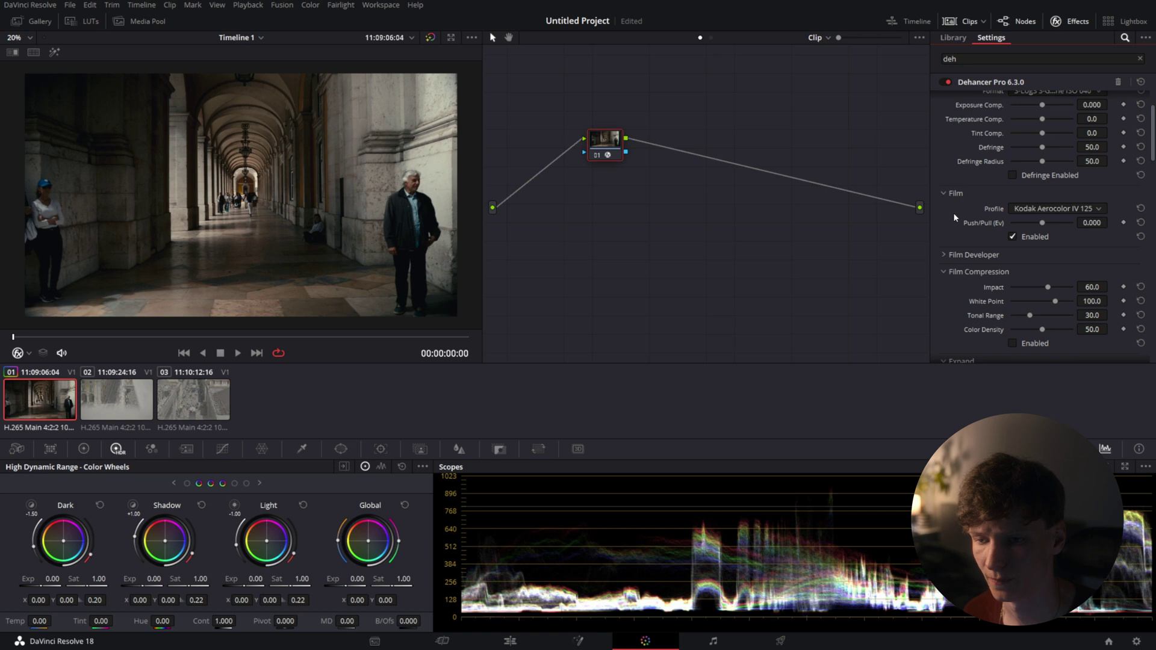
{"action": "scroll", "coordinate": [954, 215], "scroll_direction": "down", "scroll_amount": 6}
Step: Drag the Film Grain Amount and Chroma sliders to 0, enlarging the picture in the viewer
{"action": "scroll", "coordinate": [955, 176], "scroll_direction": "down", "scroll_amount": 3}
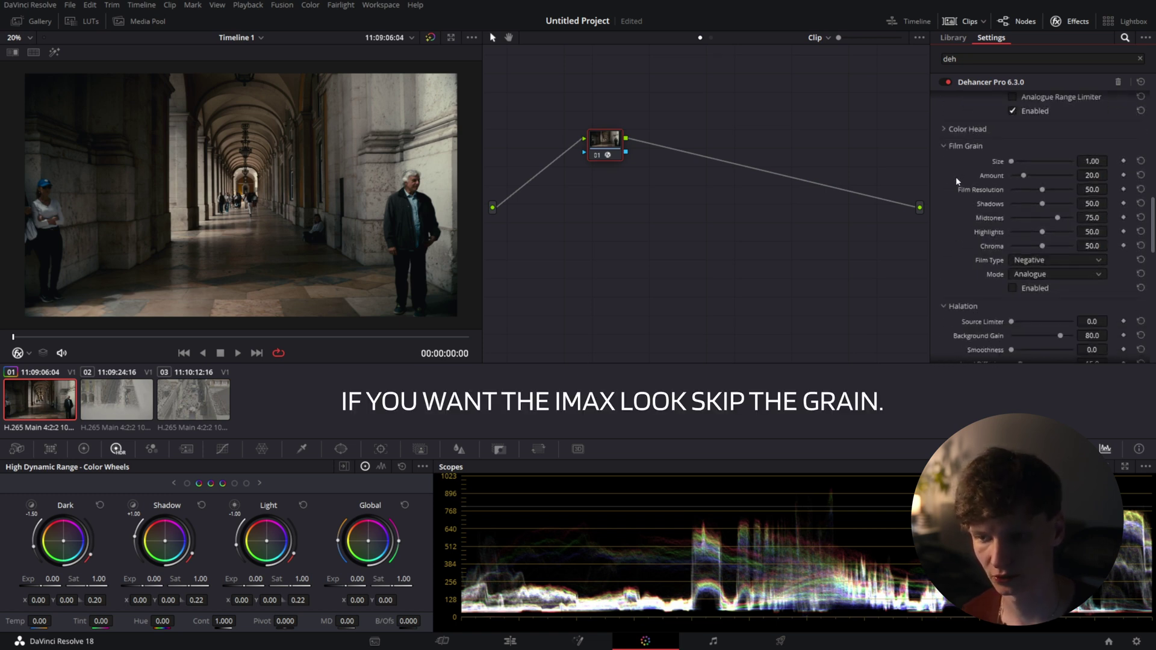
{"action": "left_click_drag", "start_coordinate": [1111, 175], "coordinate": [1111, 190]}
{"action": "left_click_drag", "start_coordinate": [1043, 246], "coordinate": [999, 249]}
{"action": "key", "text": "shift+z"}
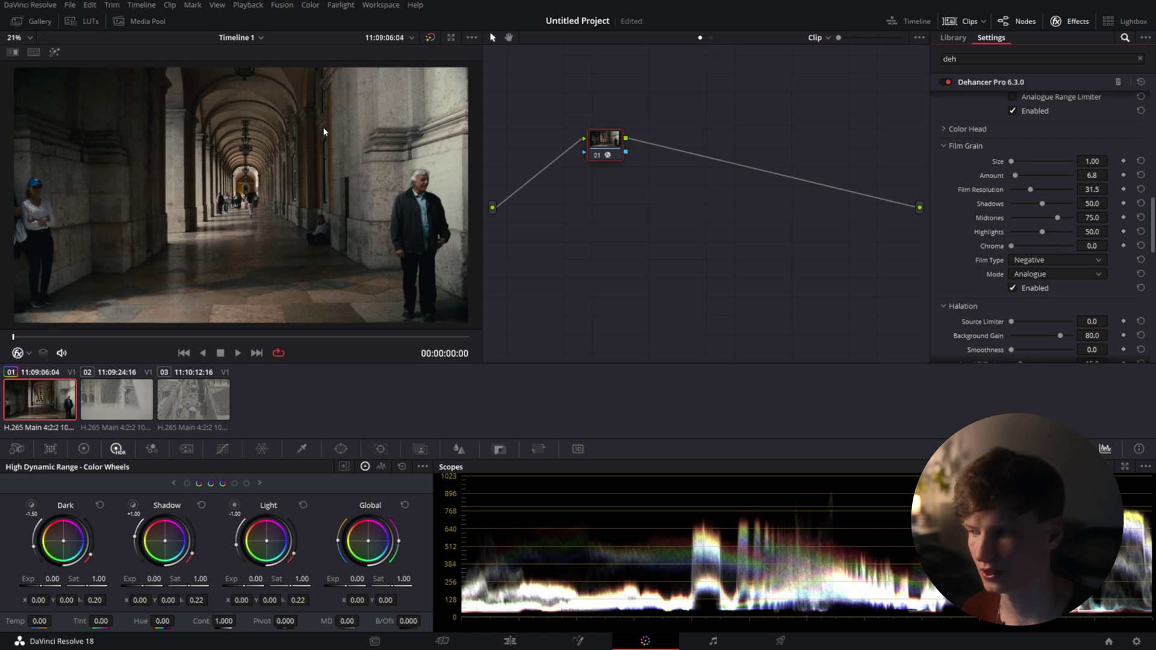
{"action": "left_click_drag", "start_coordinate": [1111, 175], "coordinate": [1111, 175]}
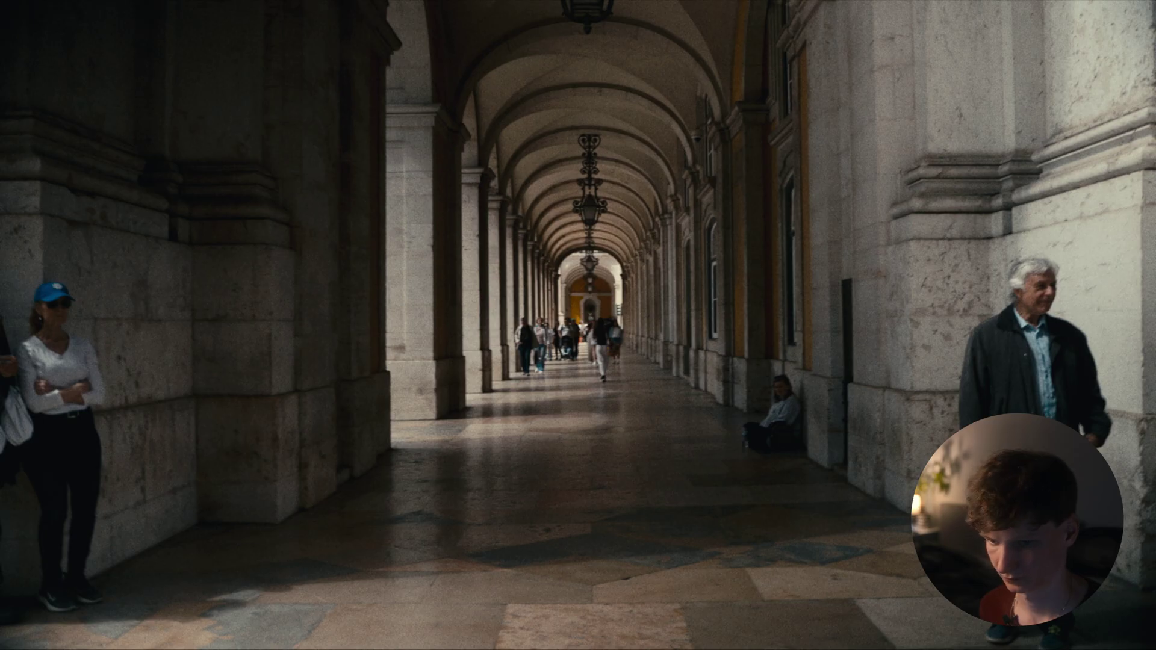
Step: Watch the original arcade clip from Footage > portugal > Card 2 full screen
{"action": "mouse_move", "coordinate": [447, 573]}
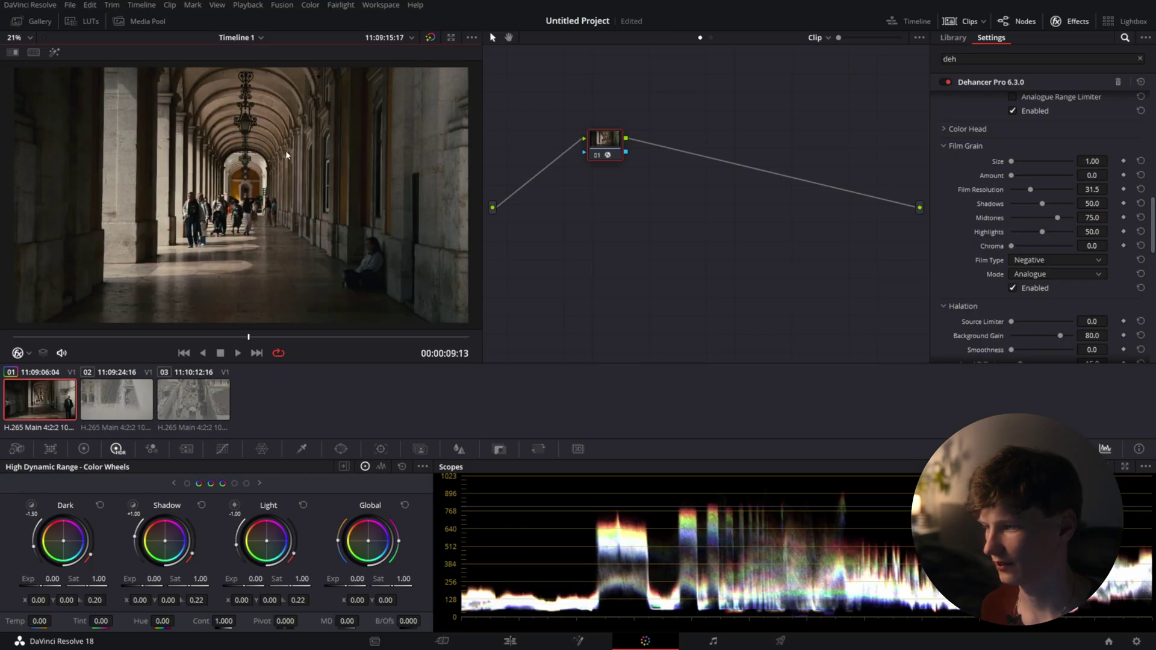
Step: Set Film Developer Color Boost to about 4.1 and print Target White to 0.606
{"action": "scroll", "coordinate": [969, 223], "scroll_direction": "up", "scroll_amount": 10}
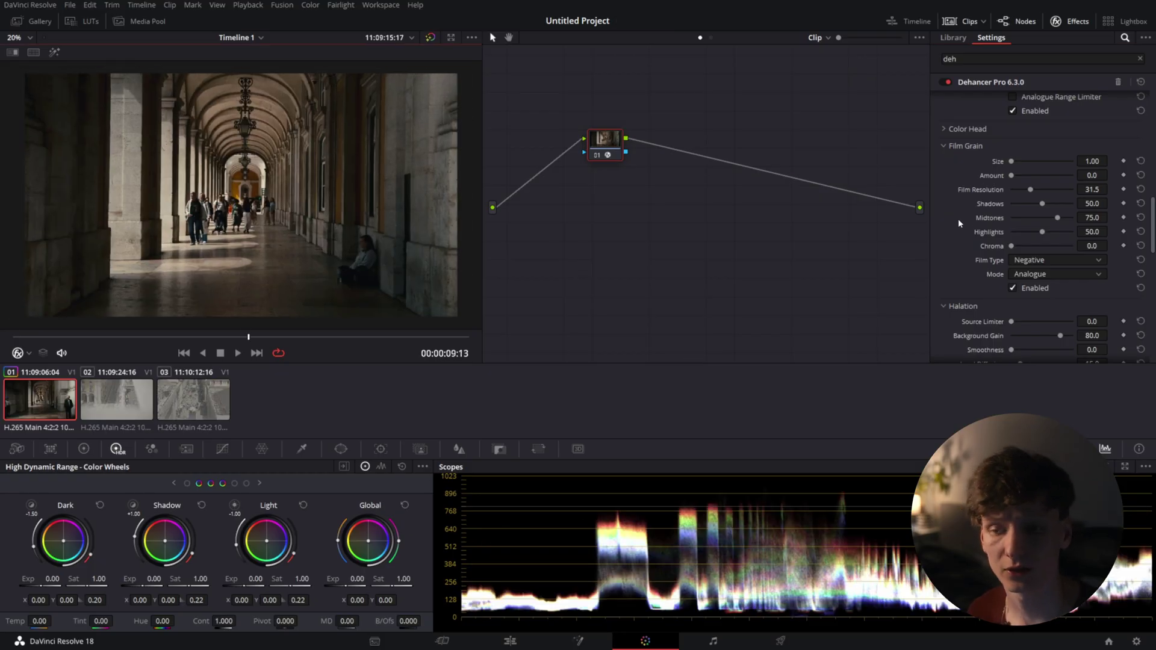
{"action": "scroll", "coordinate": [965, 232], "scroll_direction": "up", "scroll_amount": 1}
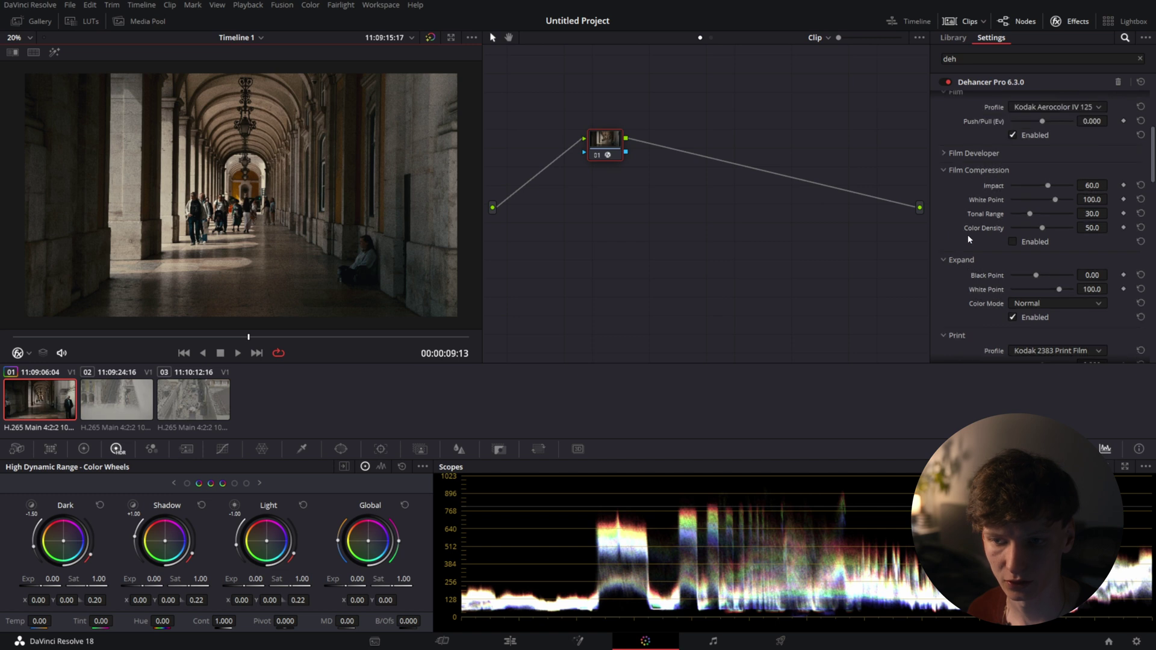
{"action": "left_click", "coordinate": [945, 153]}
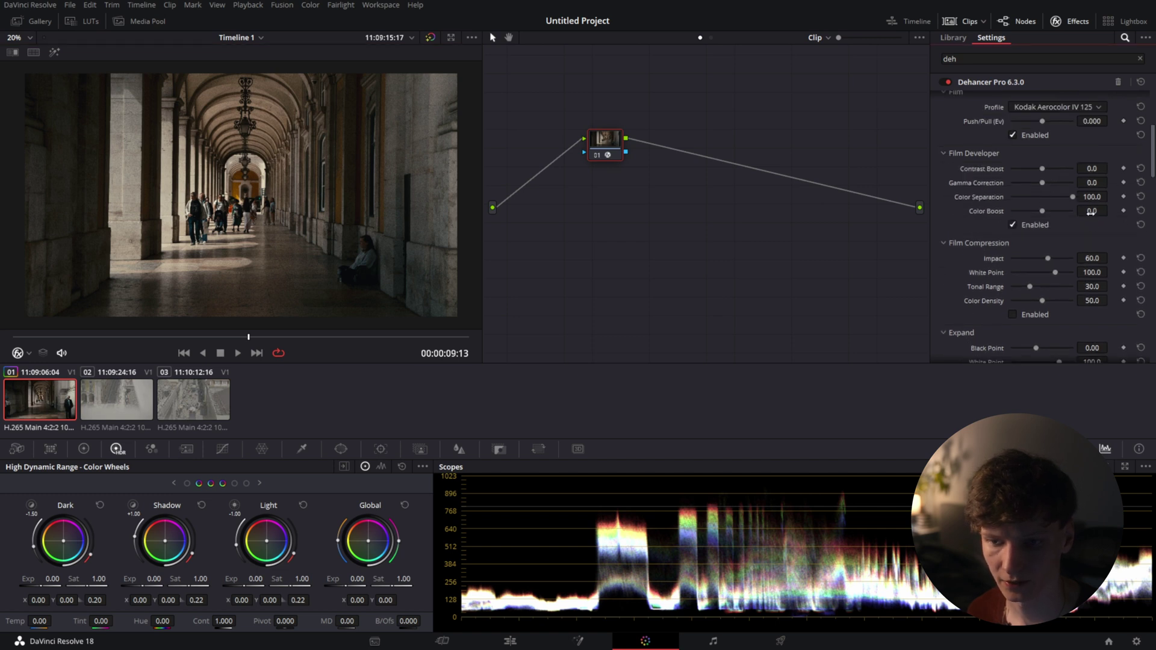
{"action": "left_click_drag", "start_coordinate": [1092, 212], "coordinate": [1112, 209]}
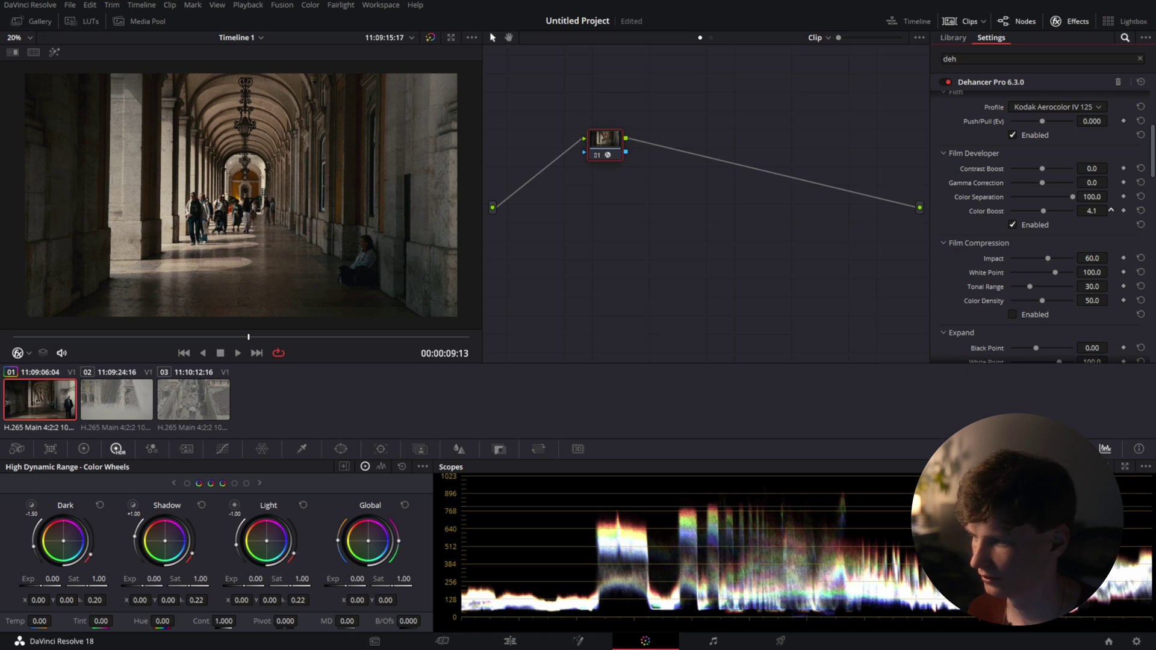
{"action": "scroll", "coordinate": [990, 209], "scroll_direction": "down", "scroll_amount": 5}
{"action": "mouse_move", "coordinate": [1042, 201]}
{"action": "left_mouse_down"}
{"action": "mouse_move", "coordinate": [998, 208]}
{"action": "mouse_move", "coordinate": [1125, 204]}
{"action": "mouse_move", "coordinate": [1051, 201]}
{"action": "left_mouse_up"}
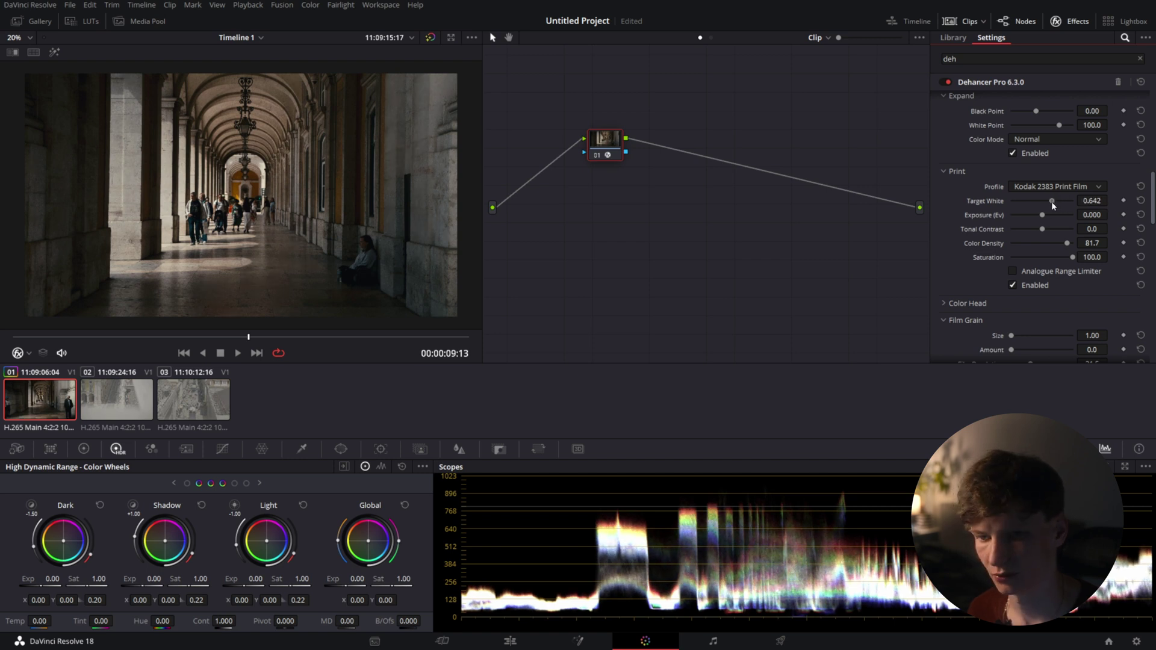
{"action": "left_click_drag", "start_coordinate": [1052, 201], "coordinate": [1051, 201]}
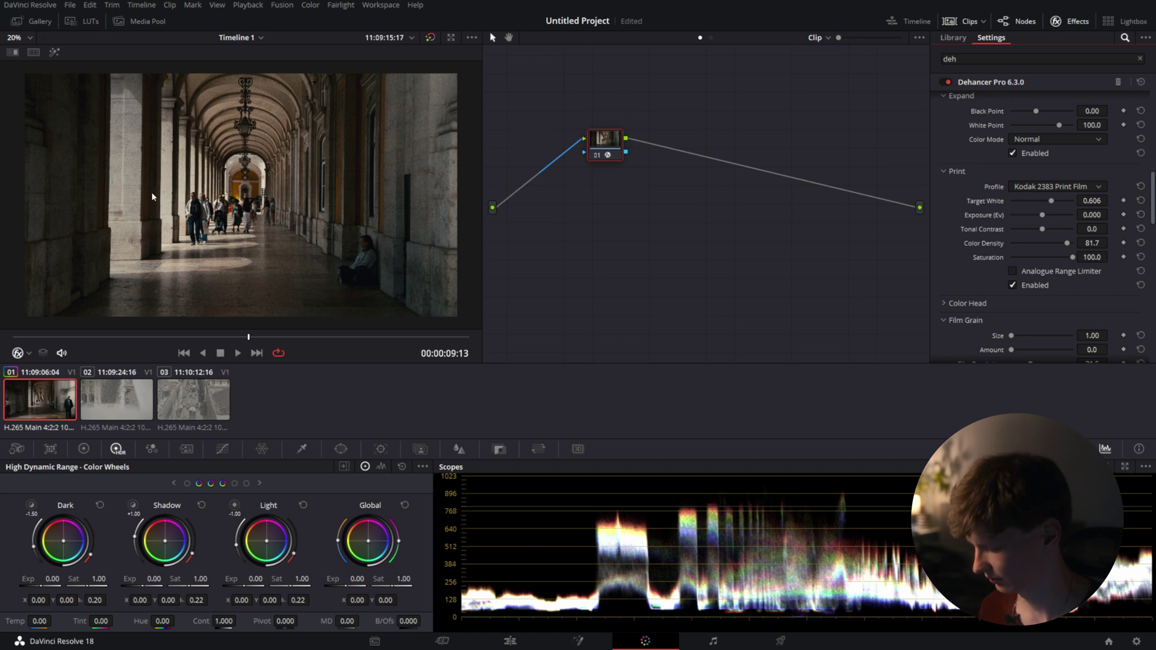
Step: Enable Bloom and set Amplify near 68.8, with rough Source Limiter and Impact values
{"action": "scroll", "coordinate": [971, 233], "scroll_direction": "down", "scroll_amount": 8}
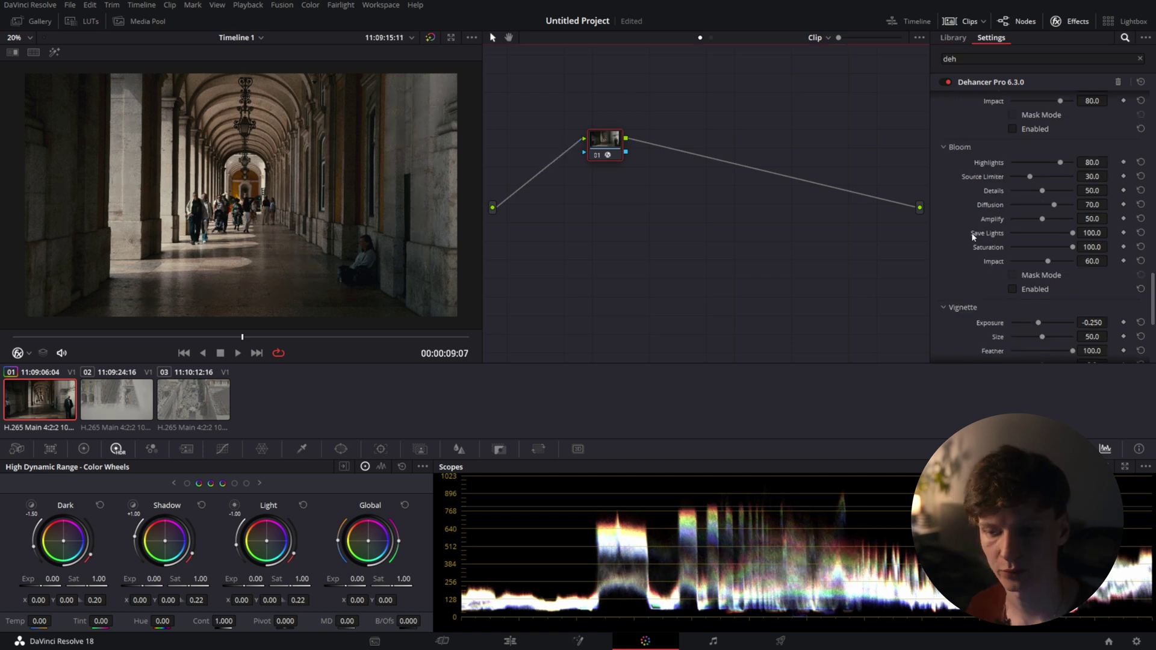
{"action": "left_click", "coordinate": [1012, 289]}
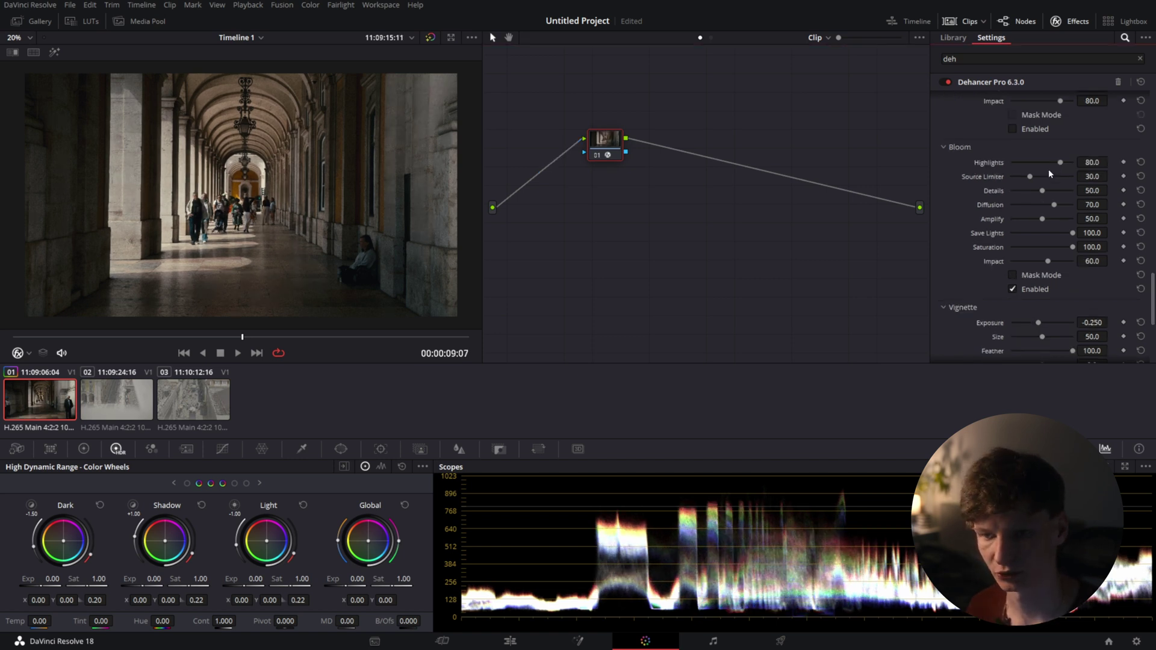
{"action": "left_click_drag", "start_coordinate": [1060, 162], "coordinate": [1017, 177]}
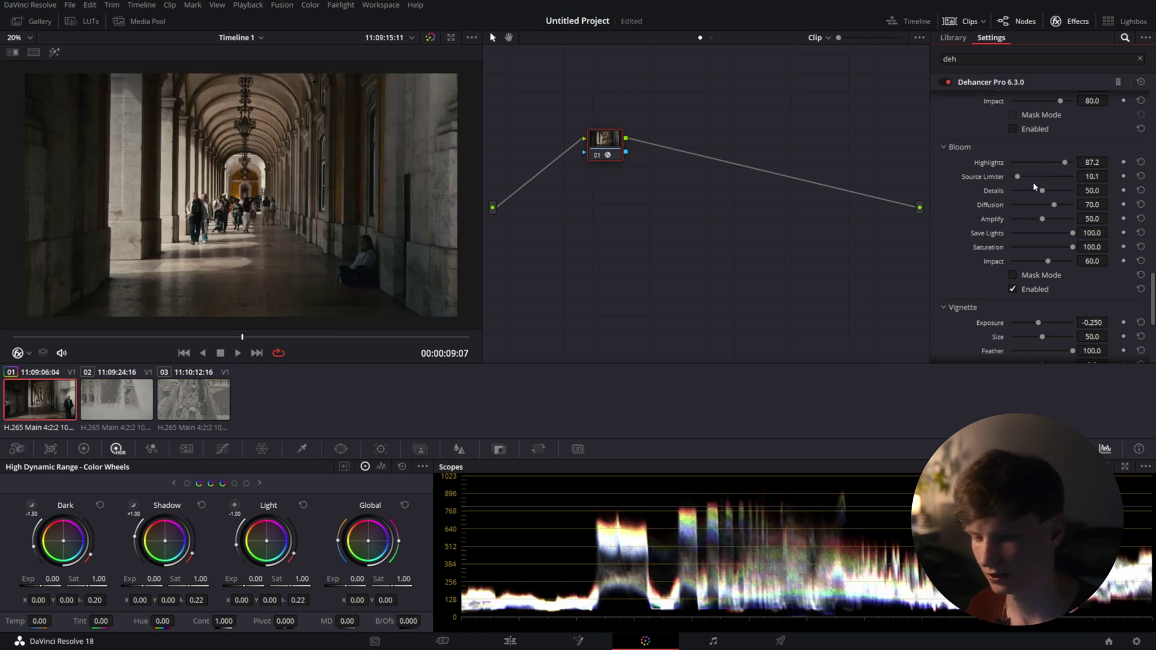
{"action": "left_click_drag", "start_coordinate": [1017, 177], "coordinate": [988, 183]}
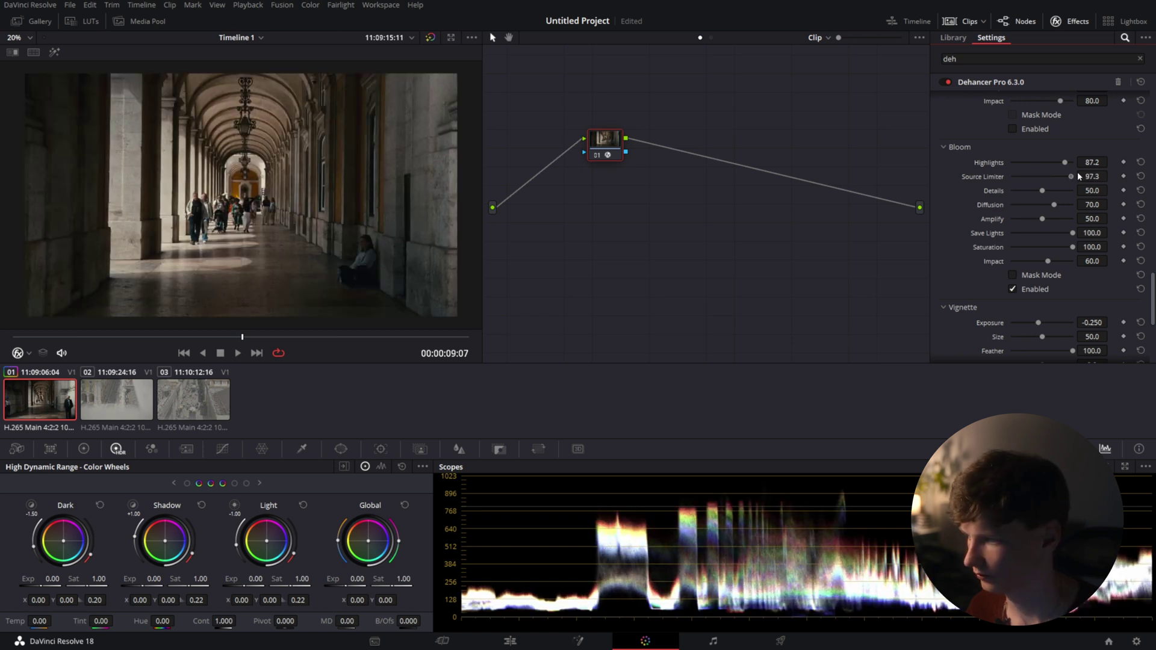
{"action": "left_click", "coordinate": [1018, 176]}
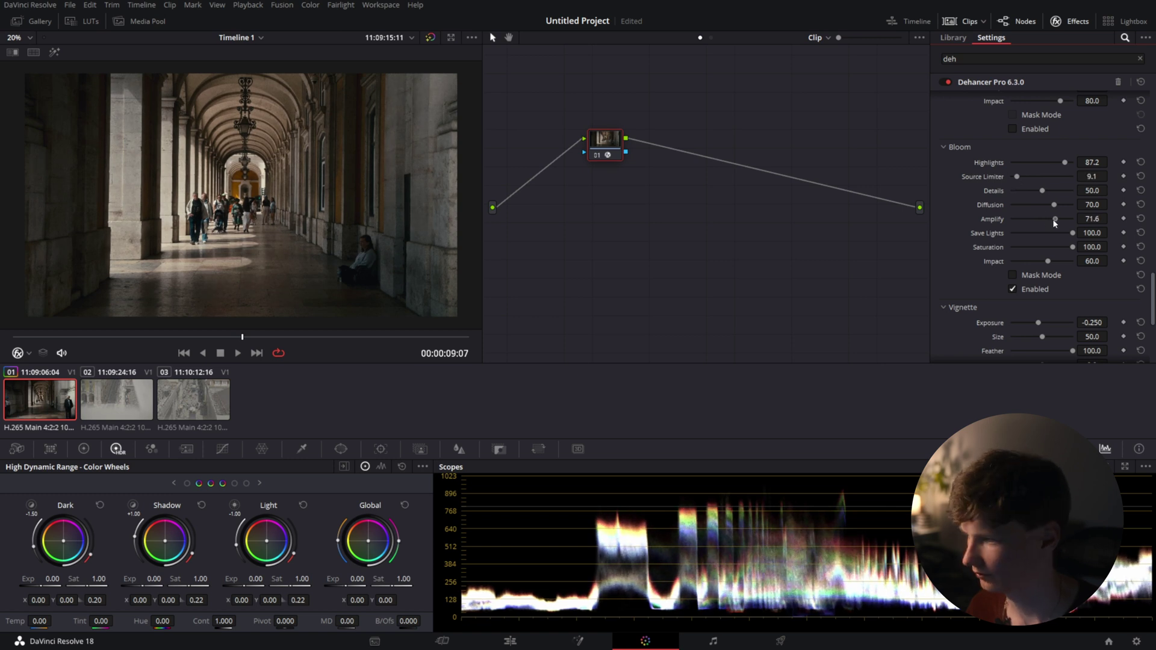
{"action": "left_click_drag", "start_coordinate": [1049, 219], "coordinate": [1054, 221]}
{"action": "left_click_drag", "start_coordinate": [1046, 262], "coordinate": [1057, 261]}
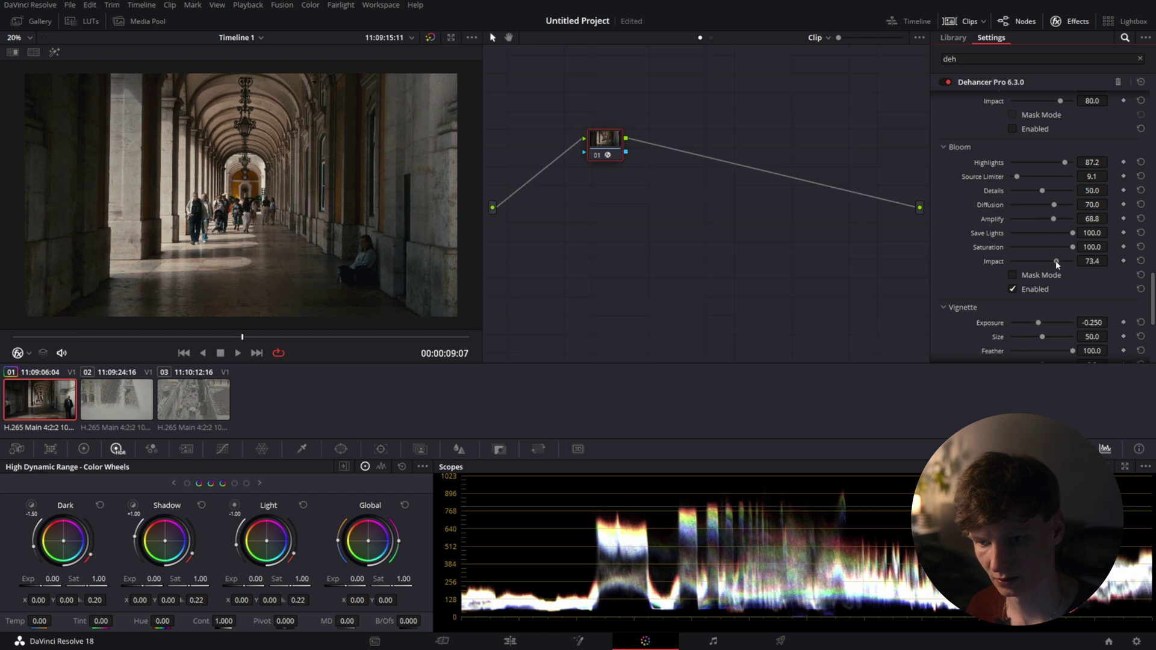
Step: Compare bloom off and on, then settle Impact at 40.3 and Source Limiter at 20.2
{"action": "left_click", "coordinate": [1013, 289]}
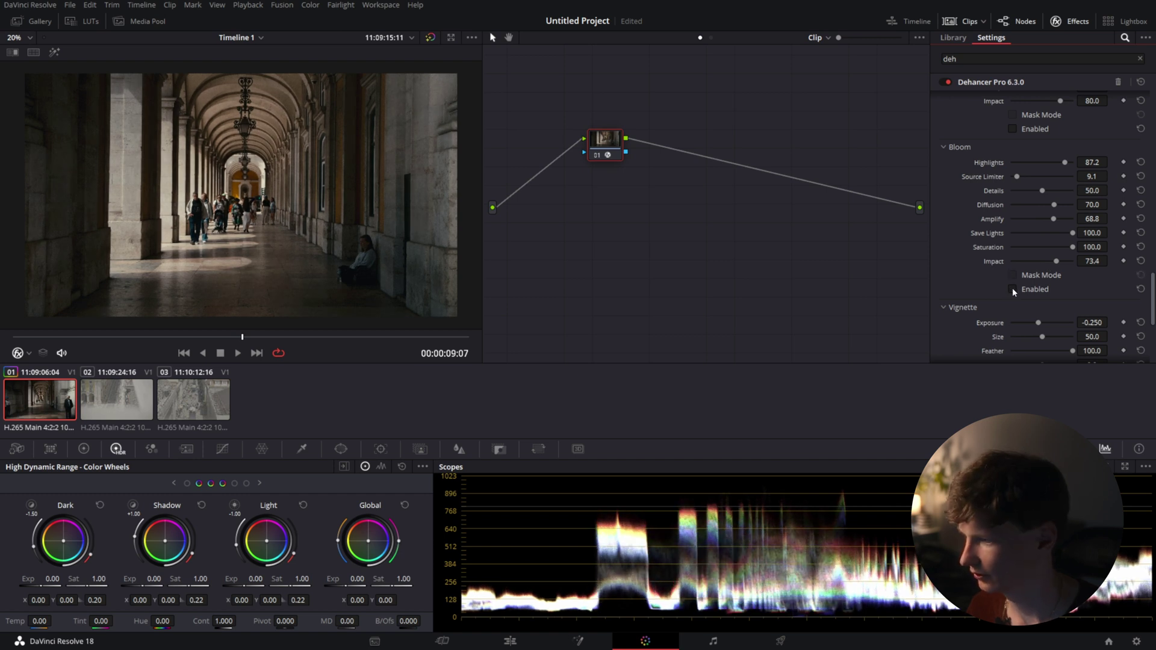
{"action": "left_click", "coordinate": [1013, 289]}
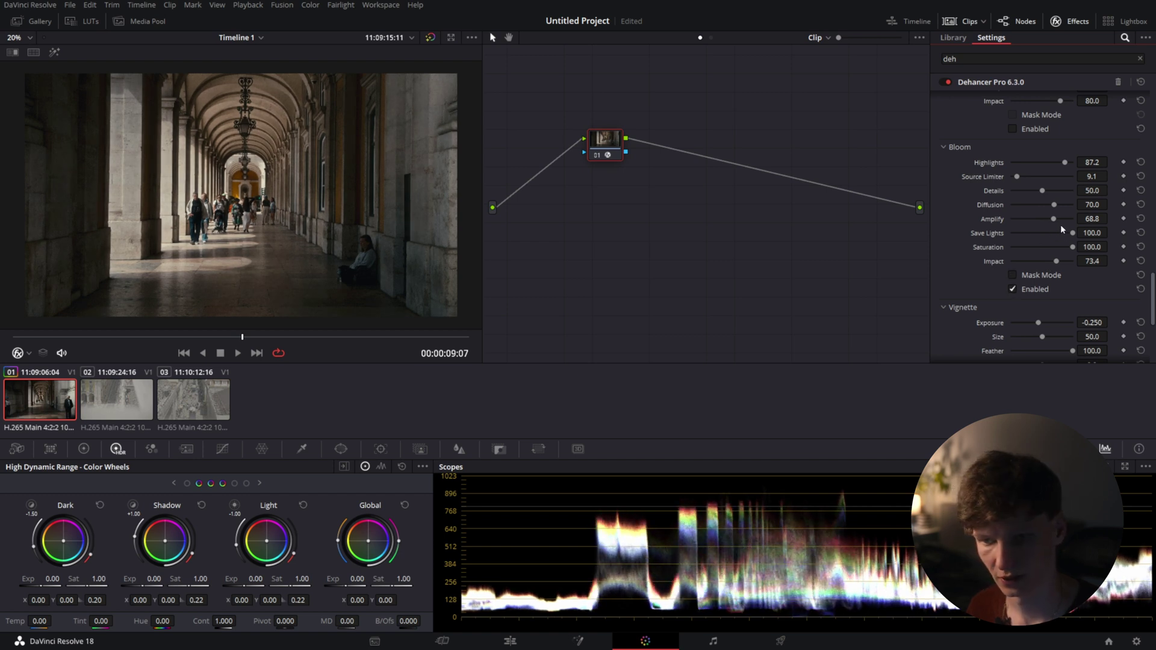
{"action": "left_click_drag", "start_coordinate": [1056, 260], "coordinate": [1035, 262]}
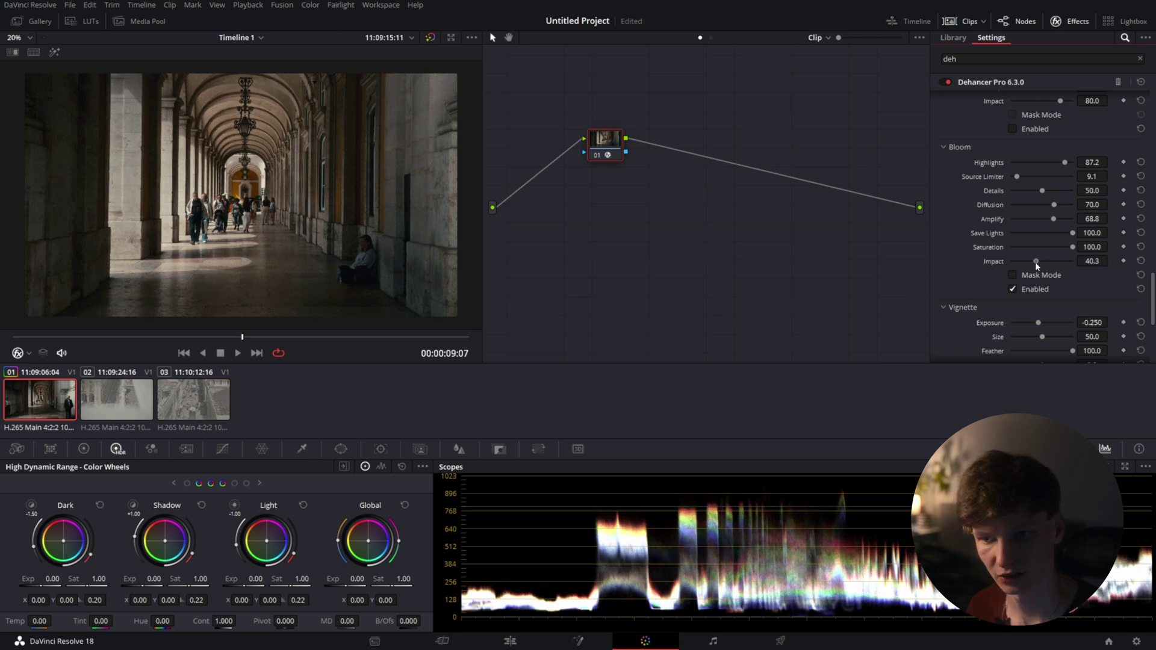
{"action": "left_click_drag", "start_coordinate": [1019, 178], "coordinate": [1025, 179]}
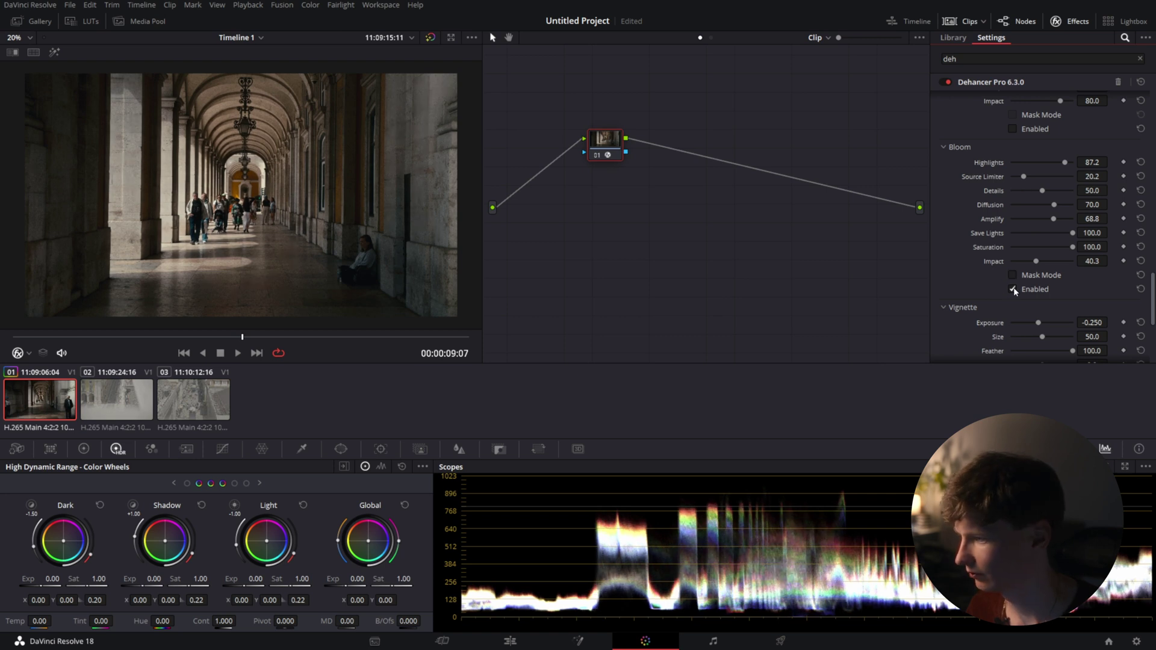
{"action": "scroll", "coordinate": [1007, 205], "scroll_direction": "up", "scroll_amount": 3}
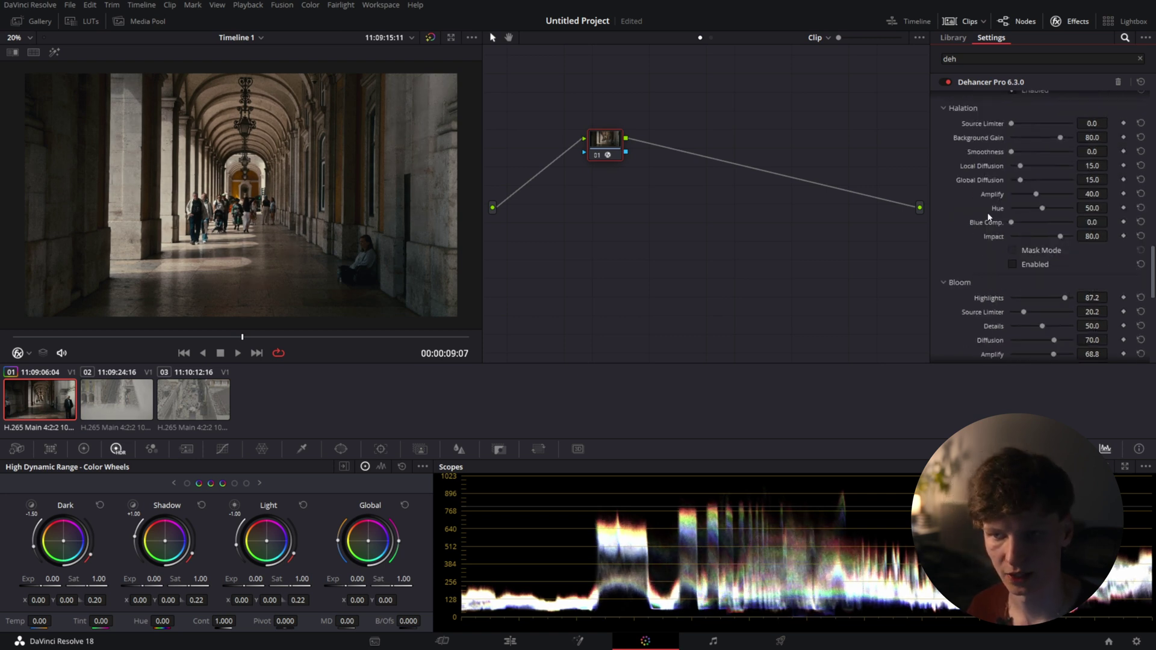
Step: Enable Halation and increase its Local Diffusion
{"action": "left_click", "coordinate": [1011, 265]}
{"action": "scroll", "coordinate": [175, 271], "scroll_direction": "up", "scroll_amount": 3}
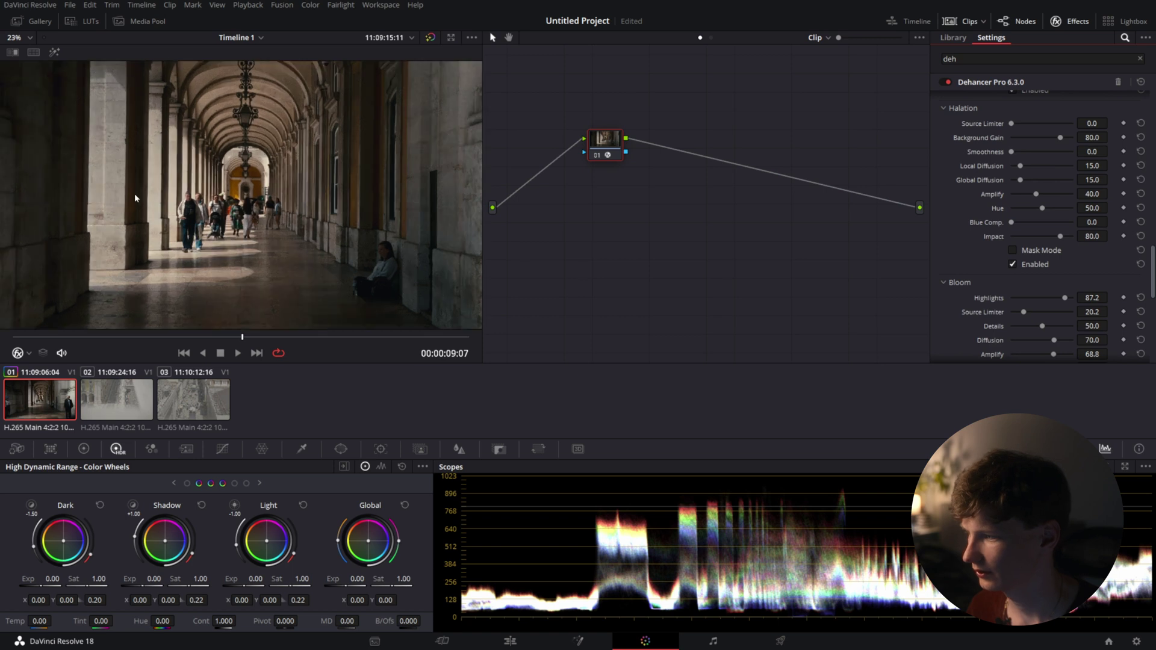
{"action": "scroll", "coordinate": [174, 271], "scroll_direction": "up", "scroll_amount": 8}
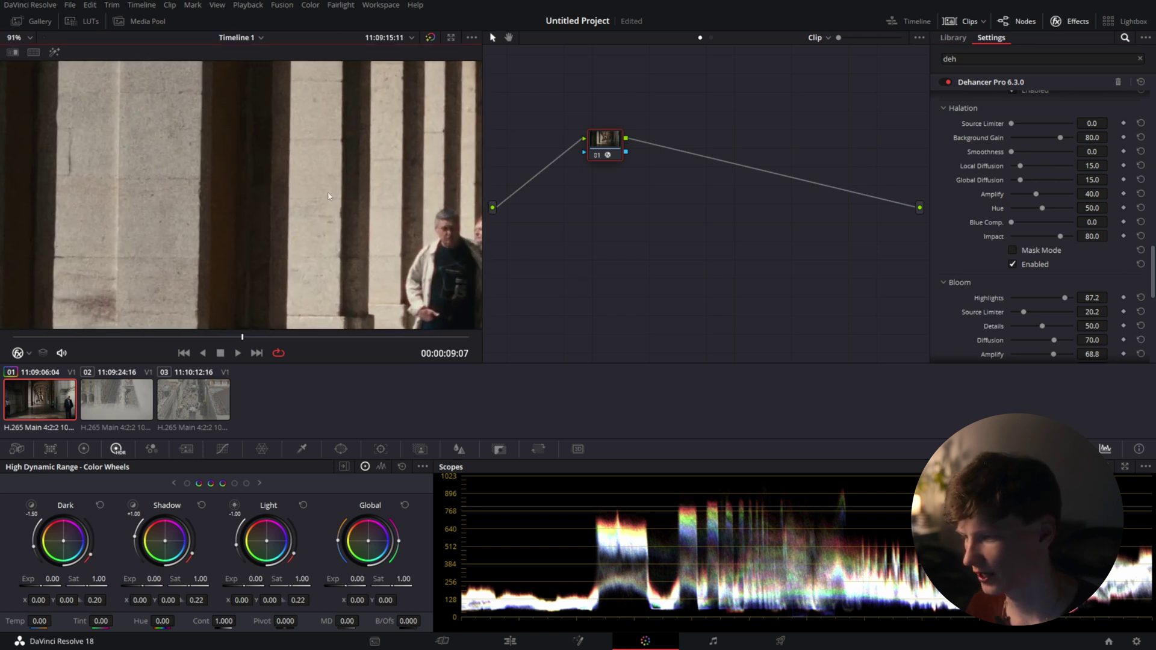
{"action": "scroll", "coordinate": [305, 186], "scroll_direction": "up", "scroll_amount": 1}
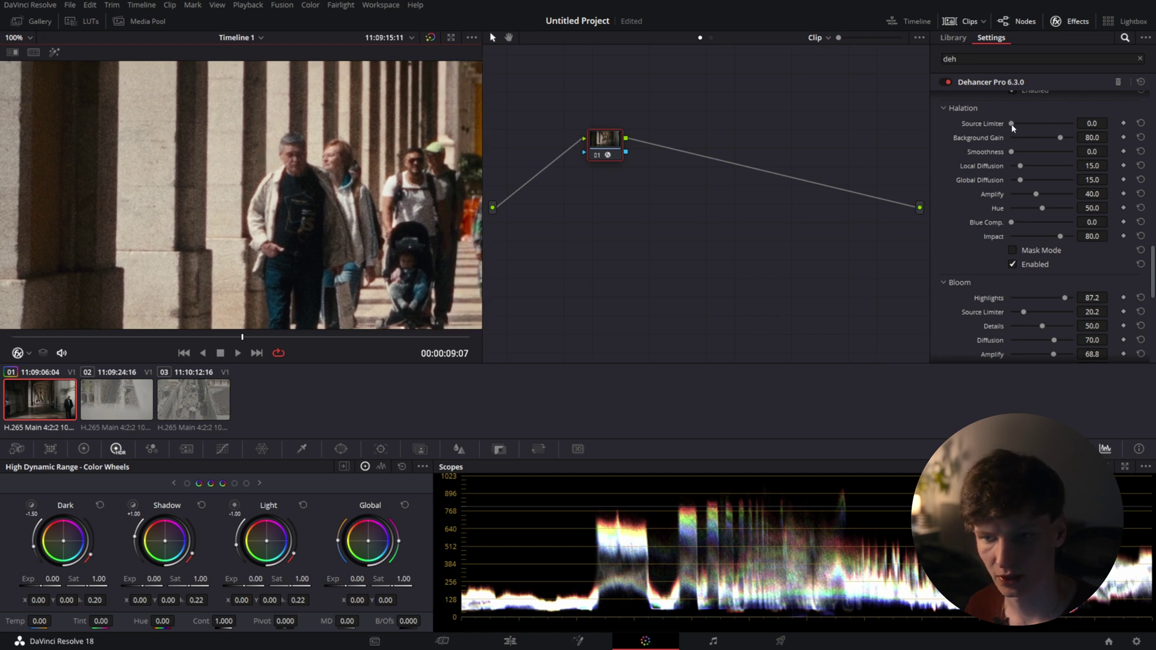
{"action": "left_click_drag", "start_coordinate": [1021, 166], "coordinate": [1023, 169]}
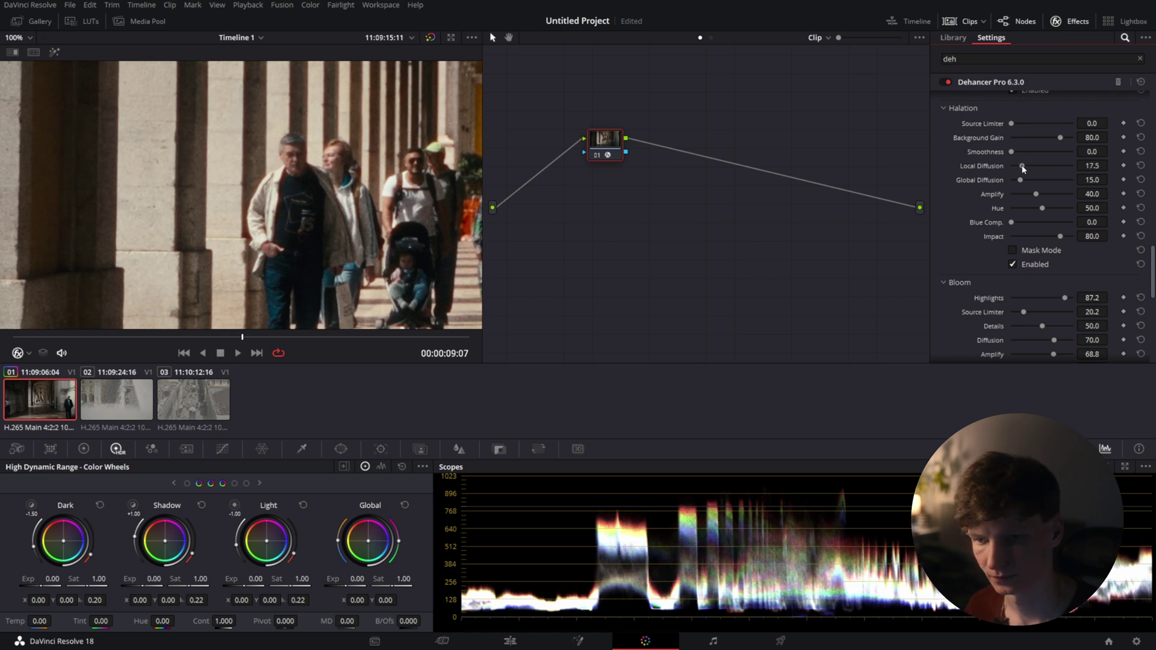
Step: Set halation Hue 73.4, Global Diffusion 22.0, Local Diffusion 13.0, then disable halation
{"action": "left_click_drag", "start_coordinate": [1043, 209], "coordinate": [1057, 210]}
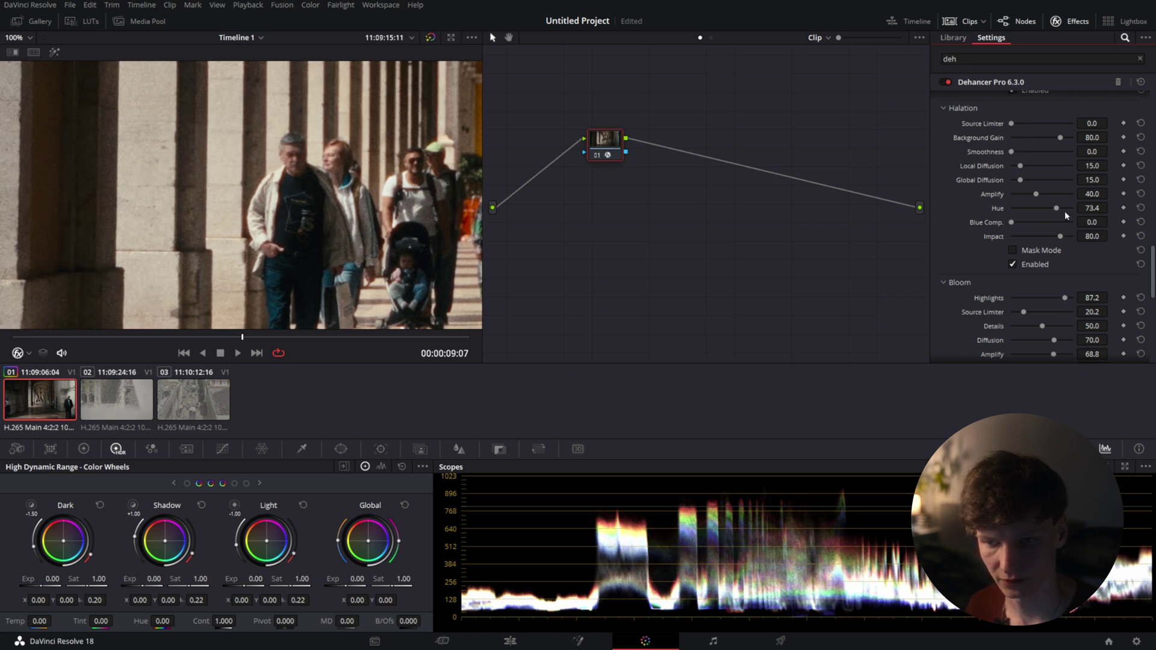
{"action": "left_click_drag", "start_coordinate": [1023, 180], "coordinate": [1026, 182]}
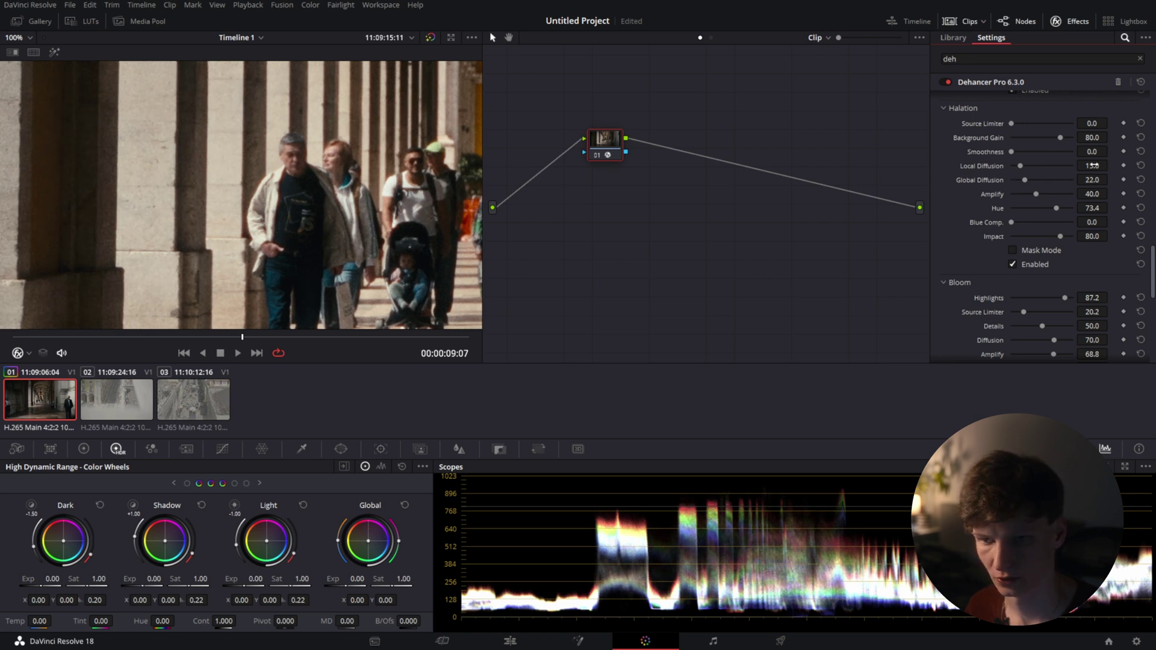
{"action": "left_click_drag", "start_coordinate": [1093, 166], "coordinate": [1111, 165]}
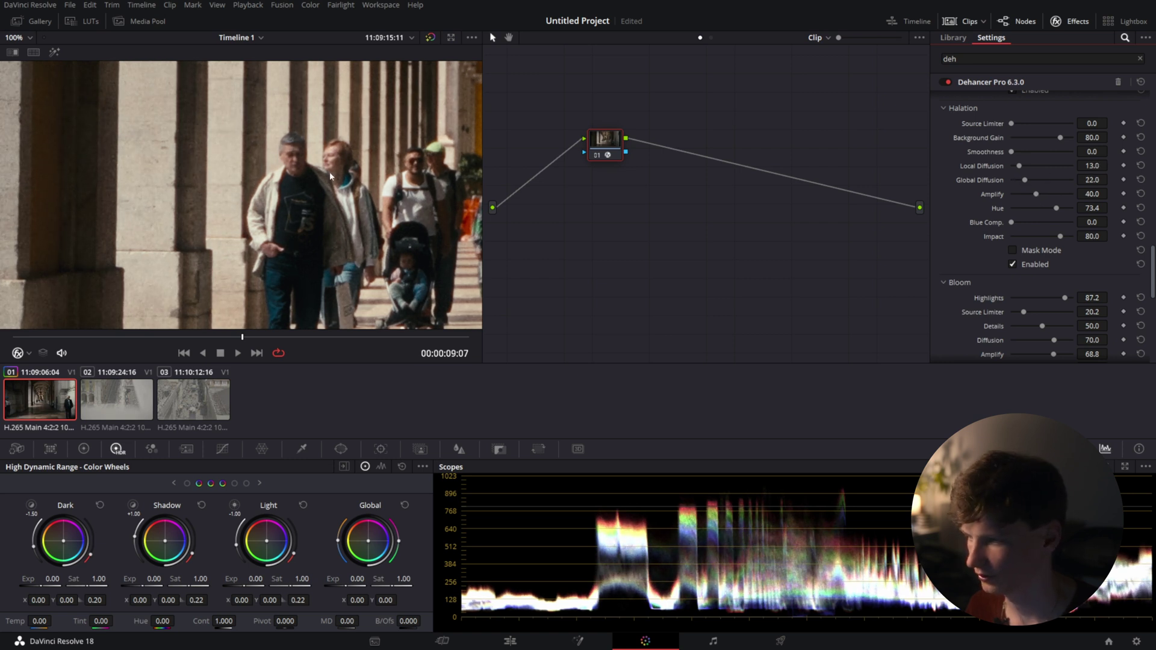
{"action": "scroll", "coordinate": [330, 176], "scroll_direction": "down", "scroll_amount": 8}
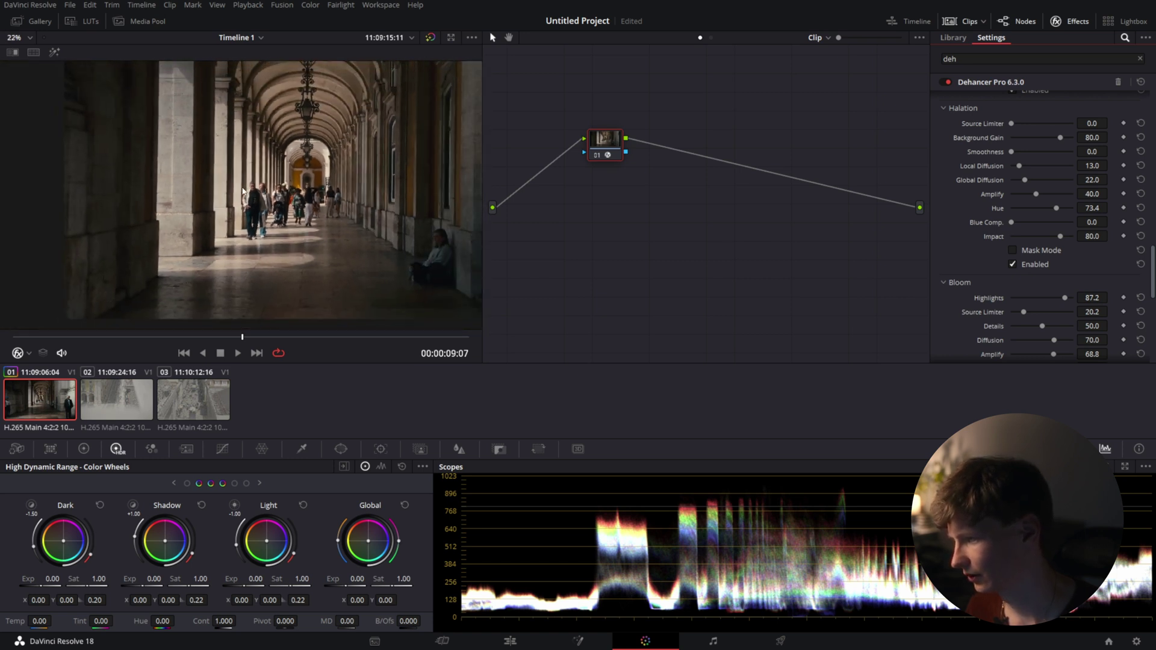
{"action": "scroll", "coordinate": [243, 191], "scroll_direction": "down", "scroll_amount": 3}
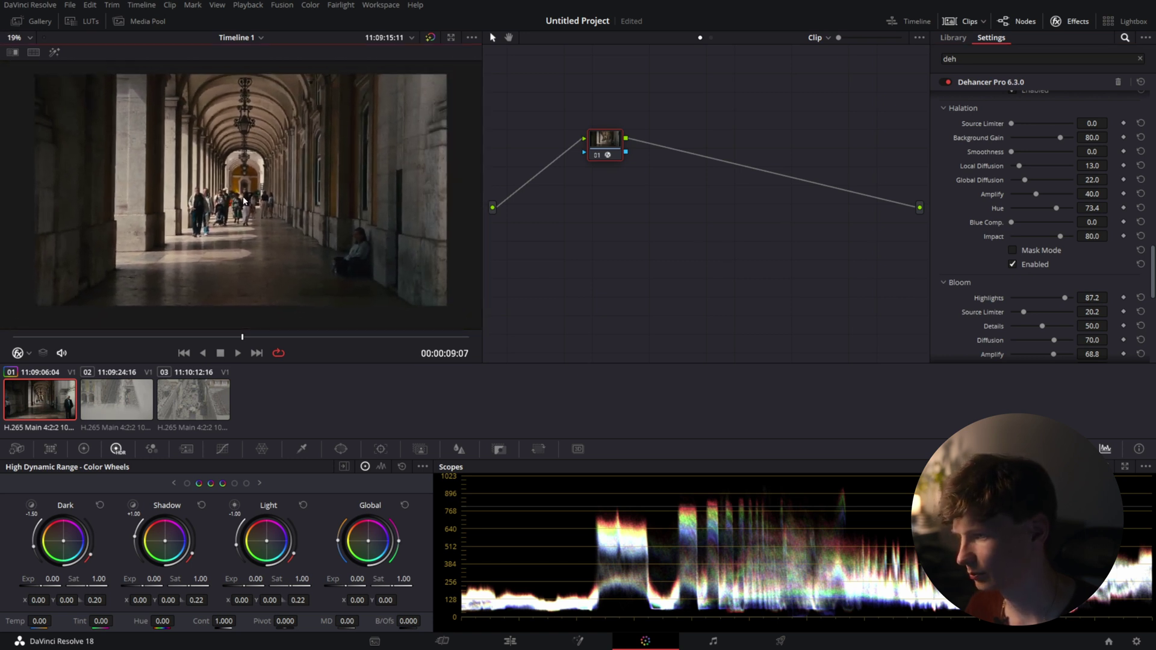
{"action": "scroll", "coordinate": [244, 200], "scroll_direction": "up", "scroll_amount": 1}
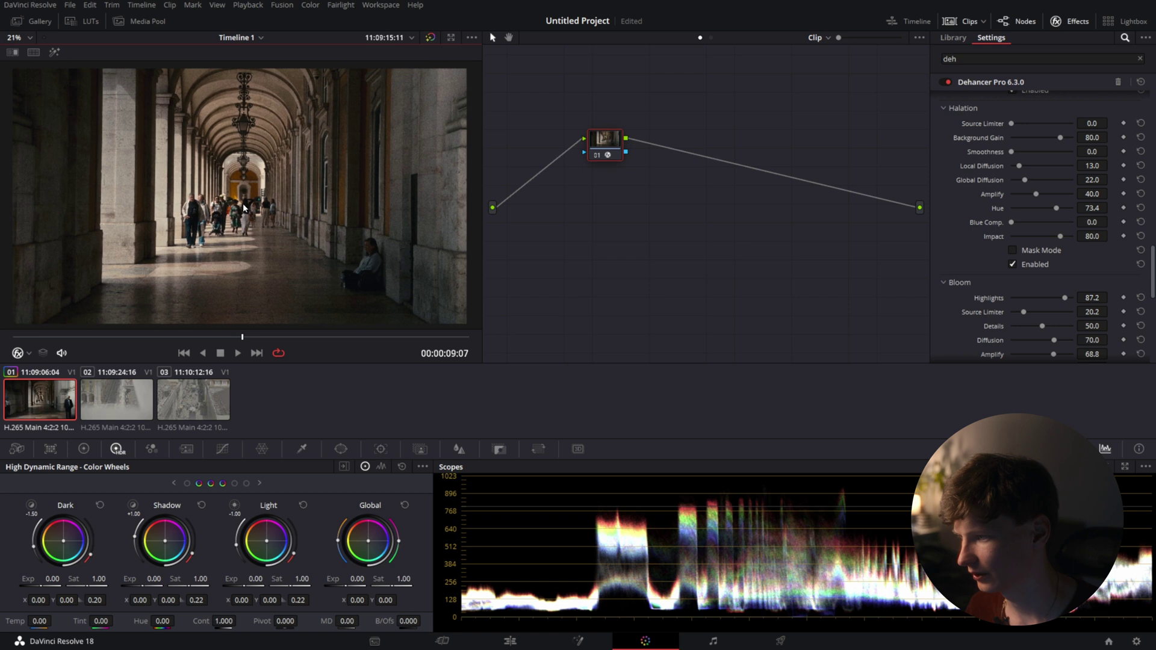
{"action": "left_click", "coordinate": [1013, 265]}
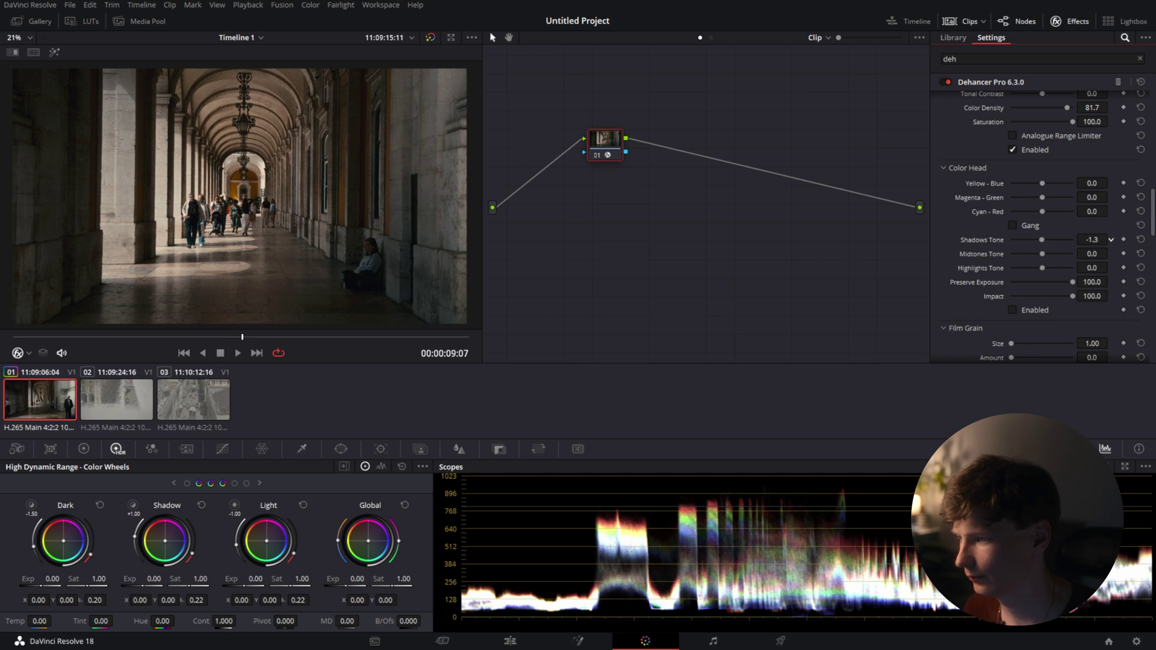
Step: Set Color Head tones: Shadows -10.1, Midtones 8.3, Highlights 22.9
{"action": "left_click_drag", "start_coordinate": [1042, 239], "coordinate": [1039, 239]}
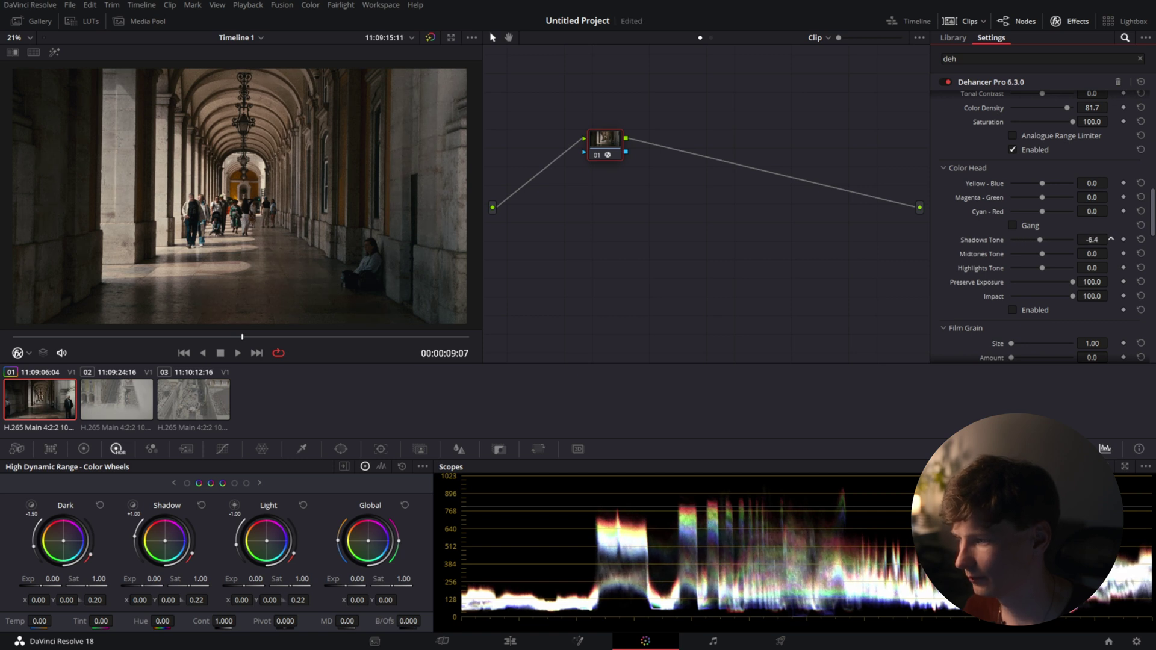
{"action": "left_click", "coordinate": [1065, 240]}
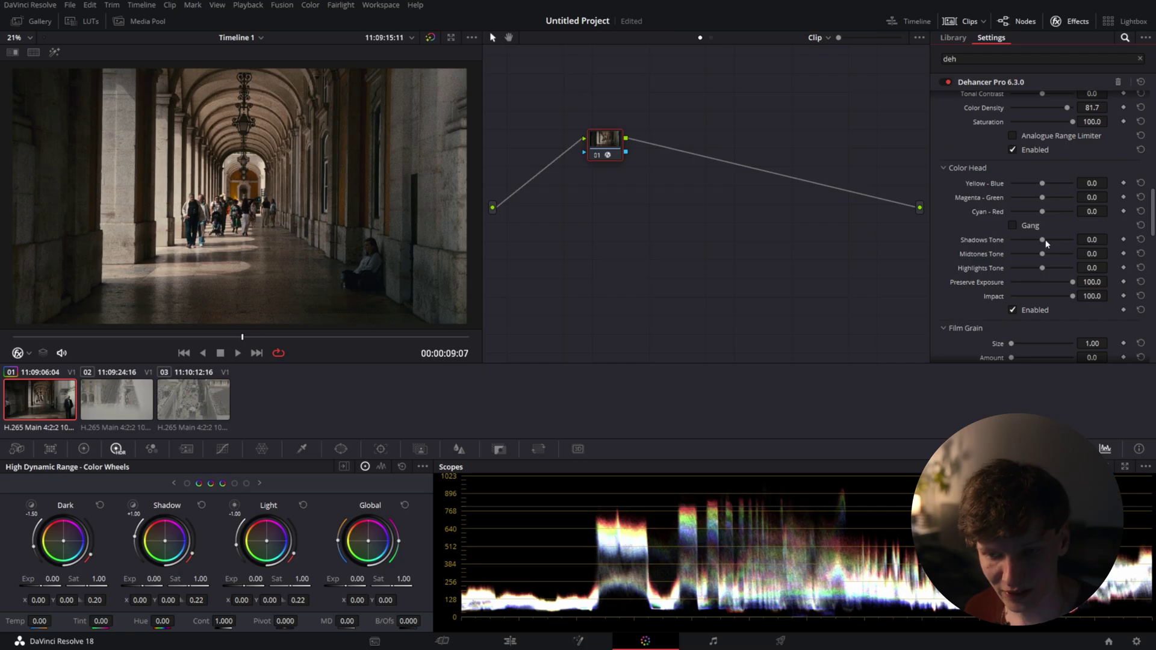
{"action": "mouse_move", "coordinate": [1045, 241]}
{"action": "left_mouse_down"}
{"action": "mouse_move", "coordinate": [1017, 241]}
{"action": "mouse_move", "coordinate": [1053, 245]}
{"action": "mouse_move", "coordinate": [1034, 252]}
{"action": "left_mouse_up"}
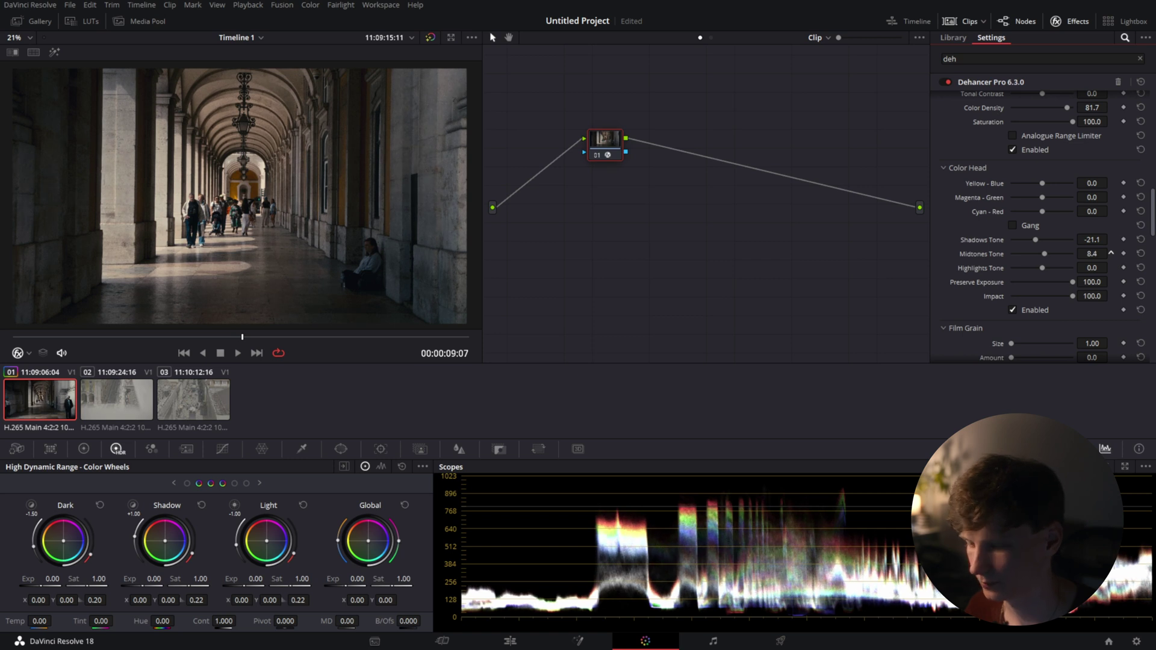
{"action": "left_click_drag", "start_coordinate": [1111, 253], "coordinate": [1089, 266]}
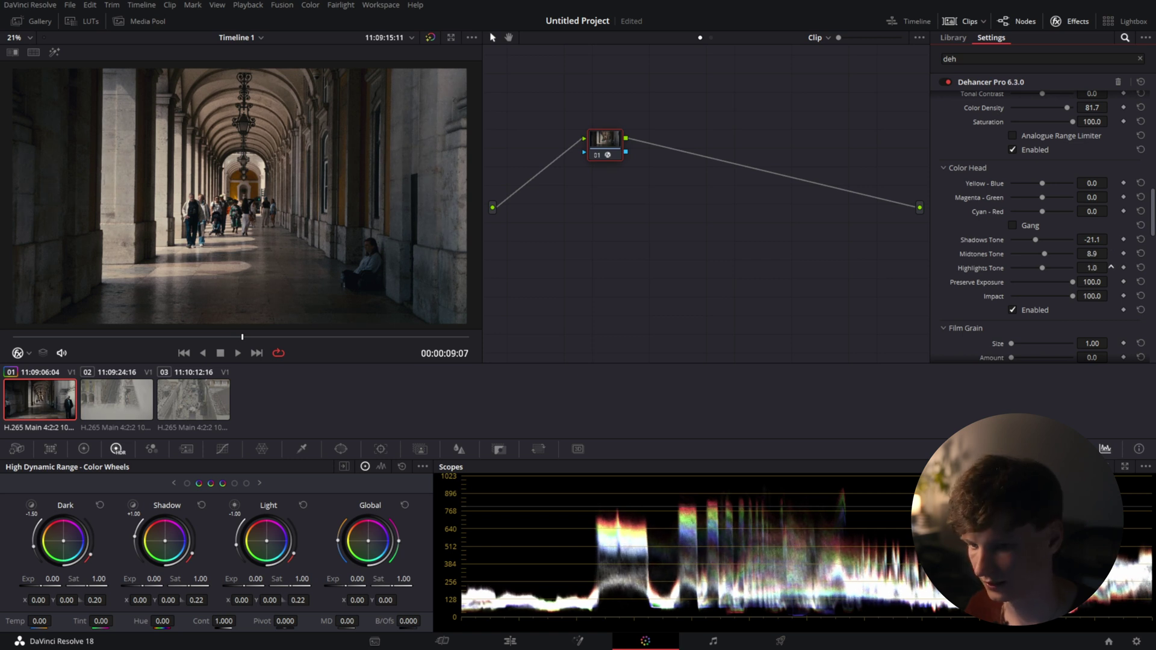
{"action": "left_click_drag", "start_coordinate": [1111, 267], "coordinate": [1086, 265]}
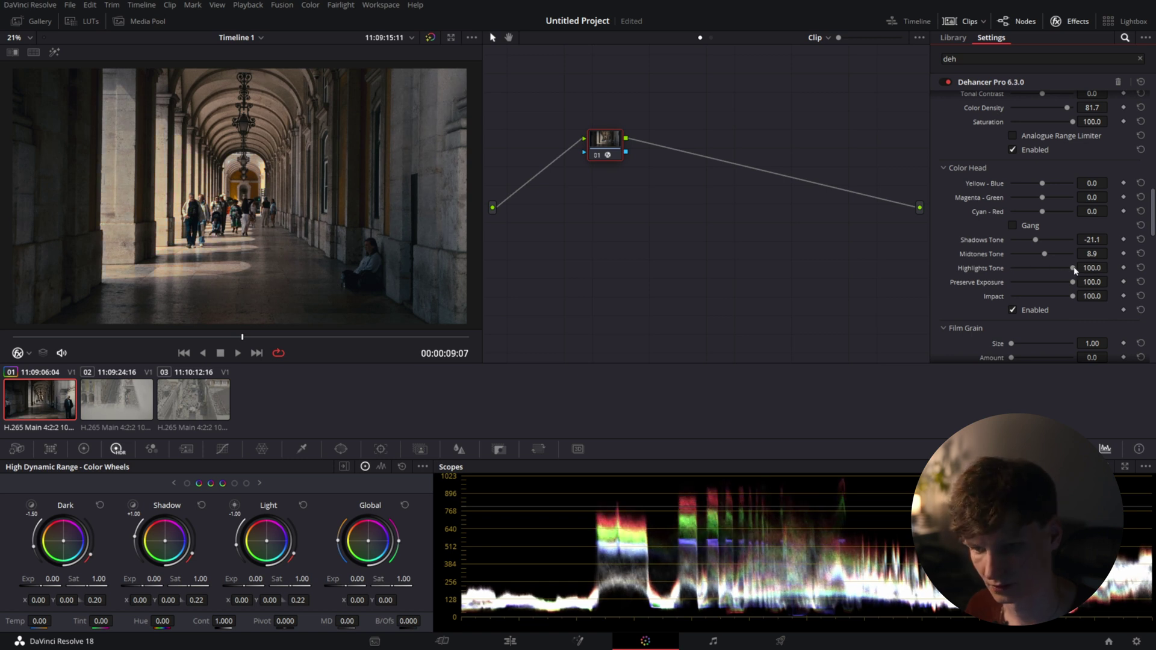
{"action": "left_click_drag", "start_coordinate": [1075, 271], "coordinate": [1034, 243]}
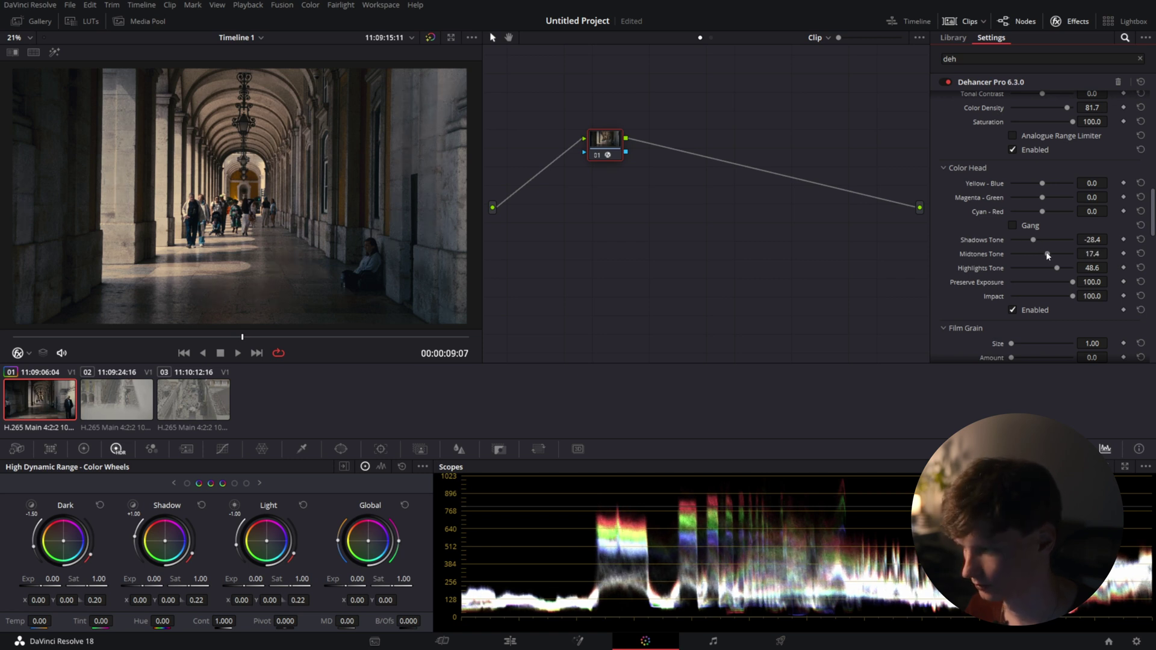
{"action": "left_click_drag", "start_coordinate": [1056, 268], "coordinate": [1039, 242]}
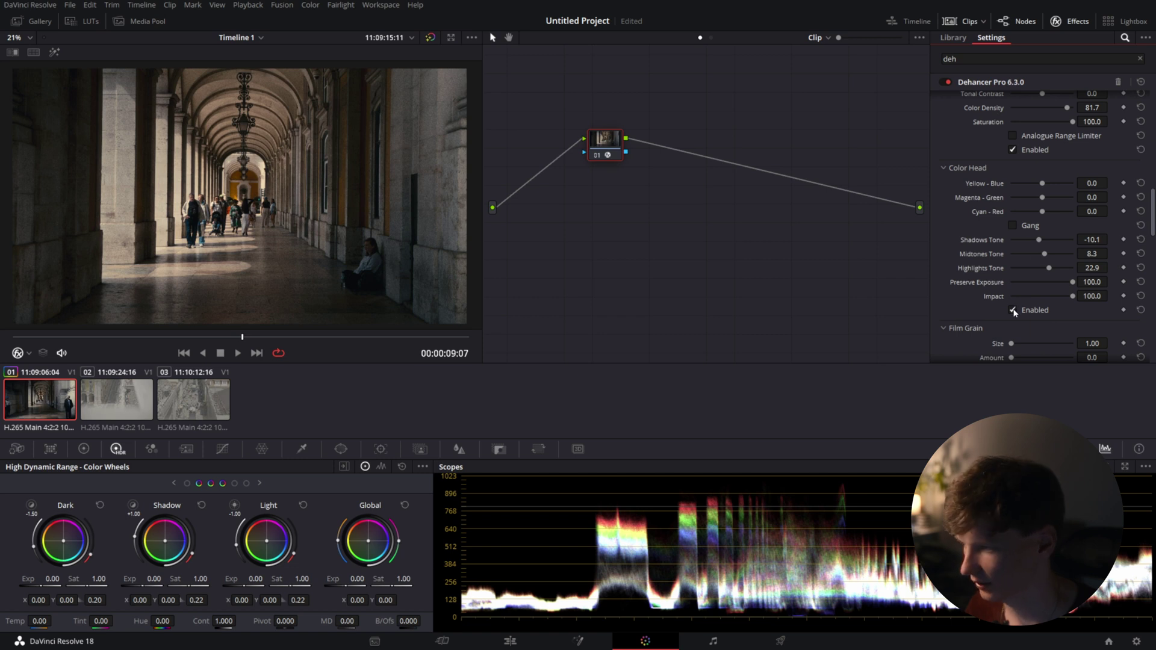
Step: Lower the Film Developer Color Boost to 3.6
{"action": "scroll", "coordinate": [1067, 226], "scroll_direction": "up", "scroll_amount": 10}
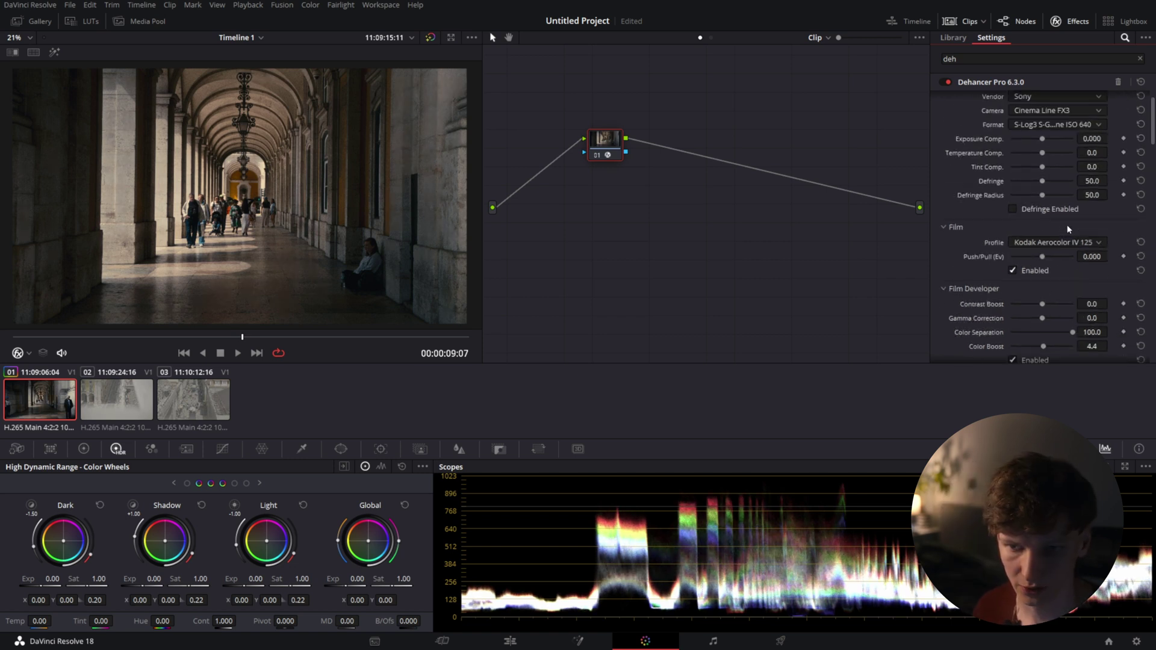
{"action": "scroll", "coordinate": [1069, 227], "scroll_direction": "up", "scroll_amount": 2}
{"action": "scroll", "coordinate": [1087, 275], "scroll_direction": "down", "scroll_amount": 8}
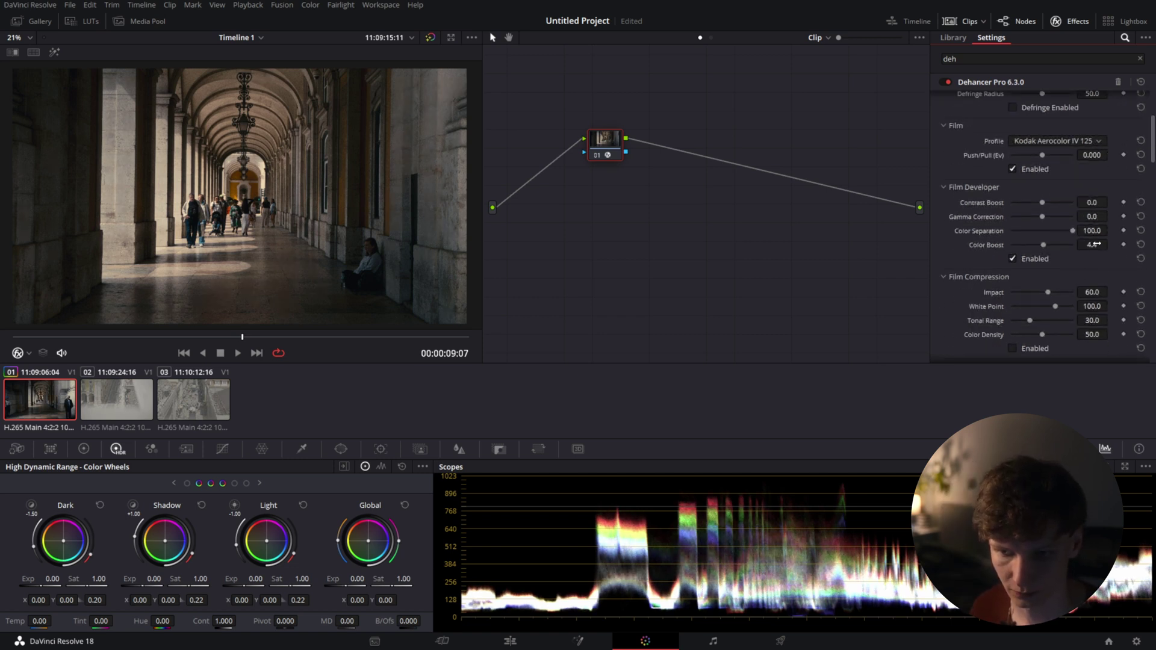
{"action": "left_click_drag", "start_coordinate": [1096, 245], "coordinate": [1084, 245]}
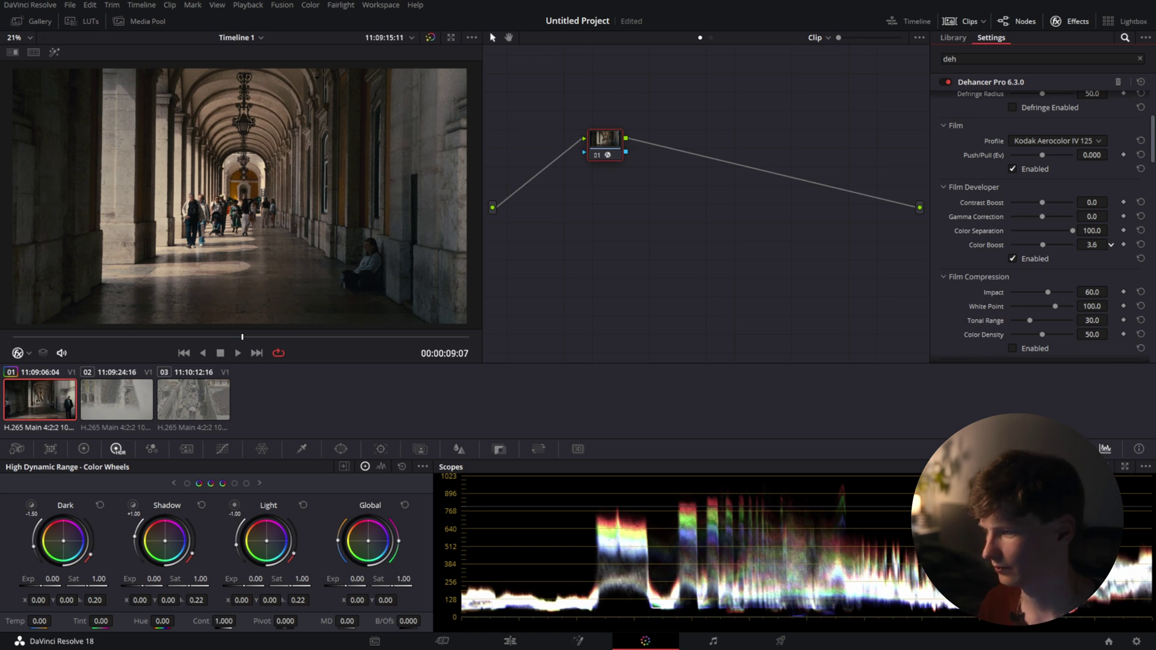
Step: Show the Dehancer-graded arcade clip full screen in the Cinema Viewer
{"action": "key", "text": "ctrl+f"}
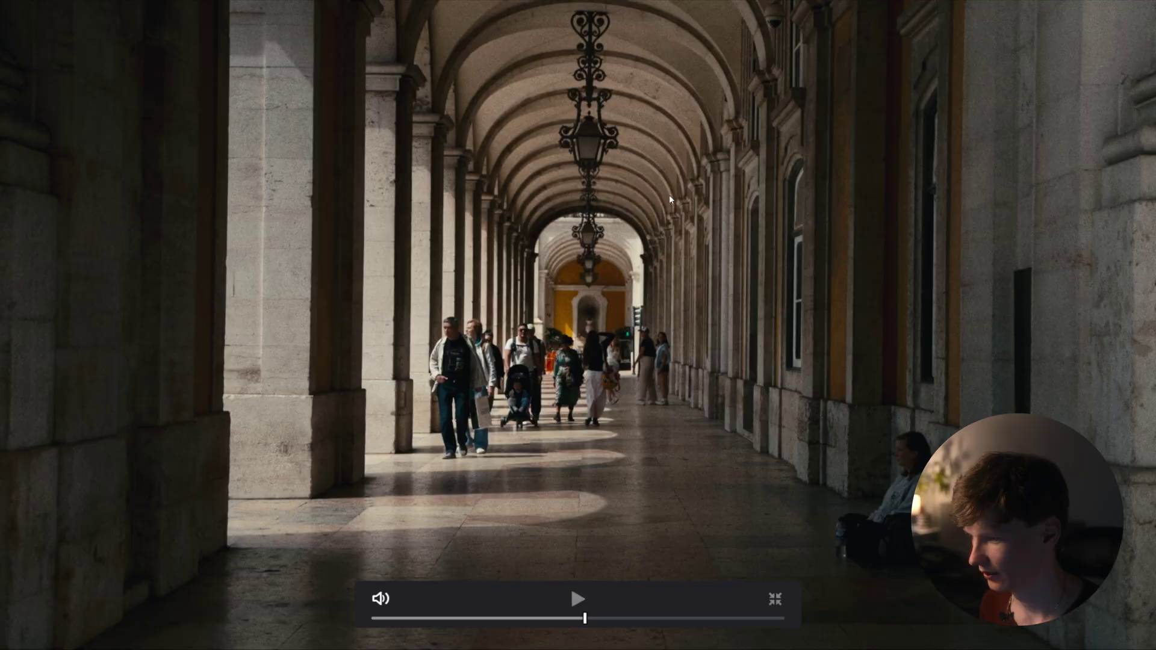